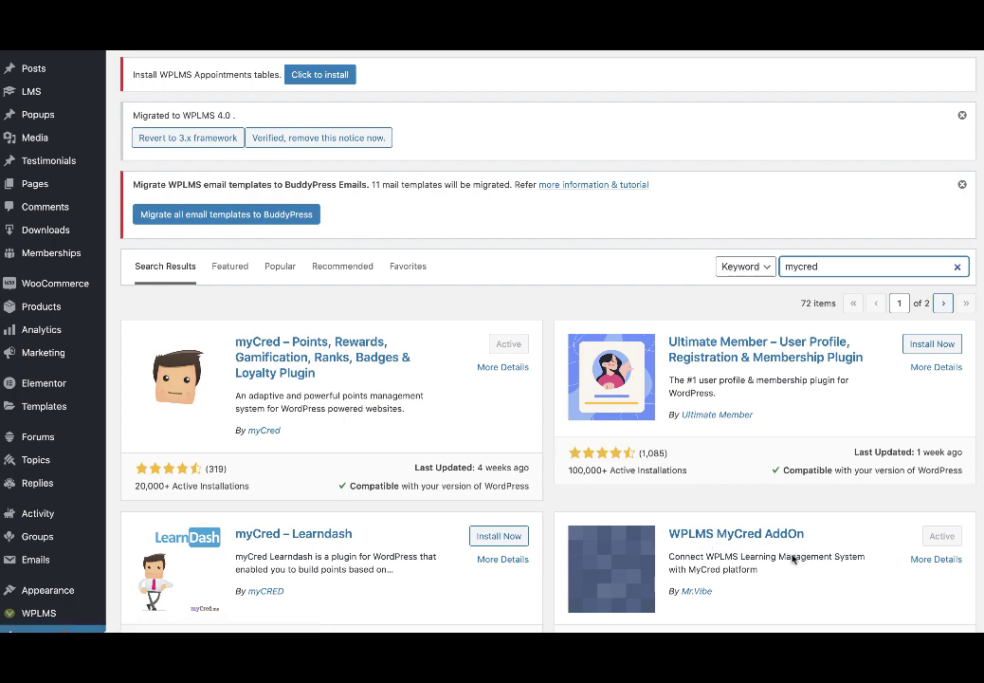
{"action": "left_click", "coordinate": [207, 42]}
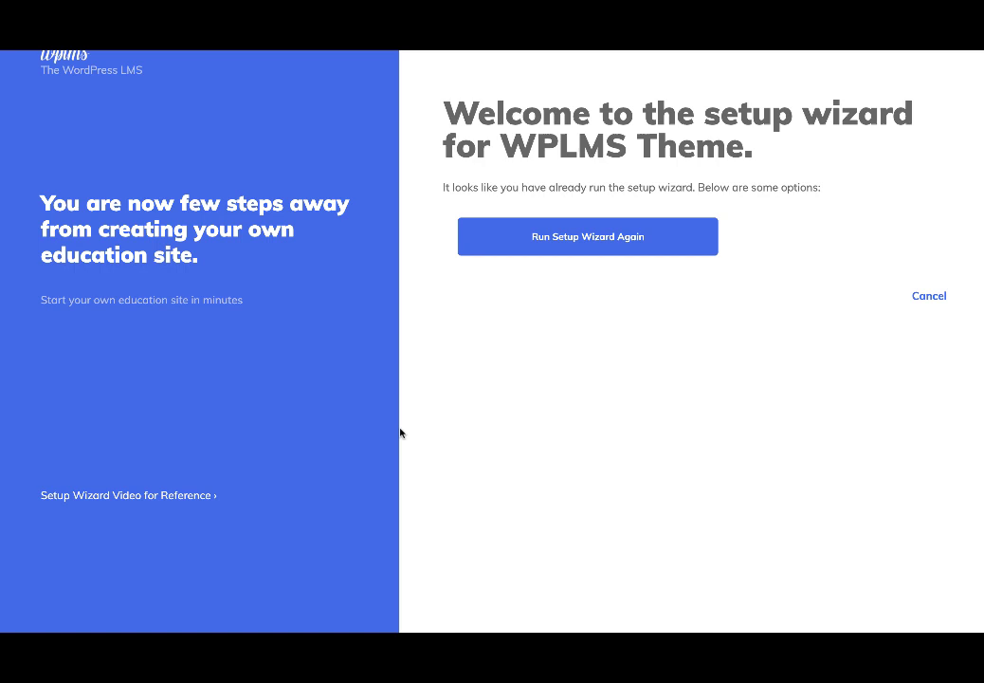
{"action": "left_click", "coordinate": [582, 248]}
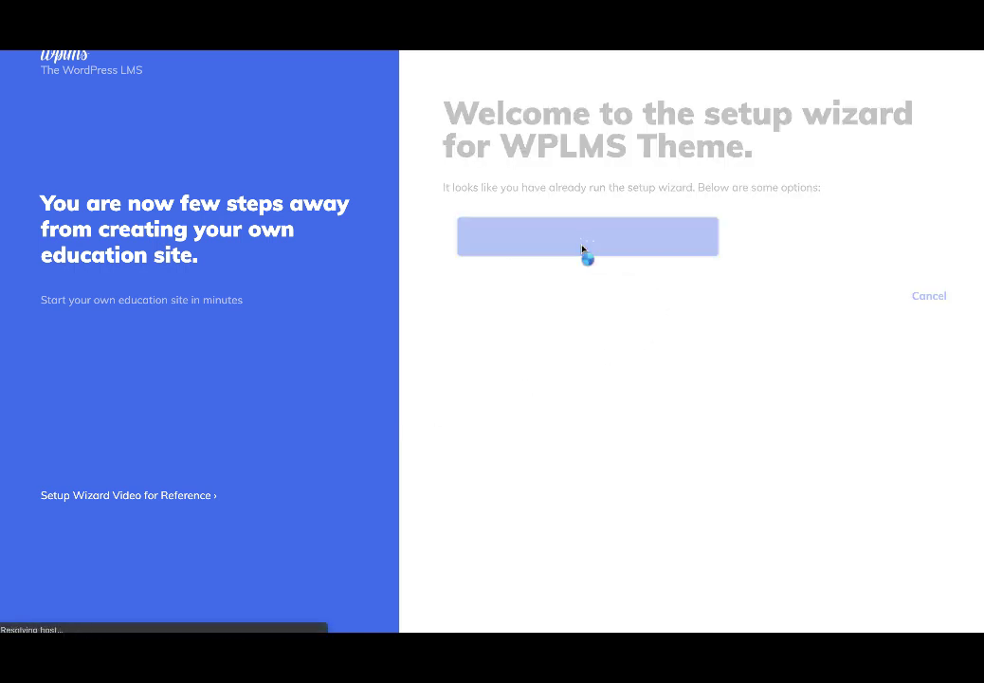
{"action": "scroll", "coordinate": [664, 411], "scroll_direction": "down", "scroll_amount": 10}
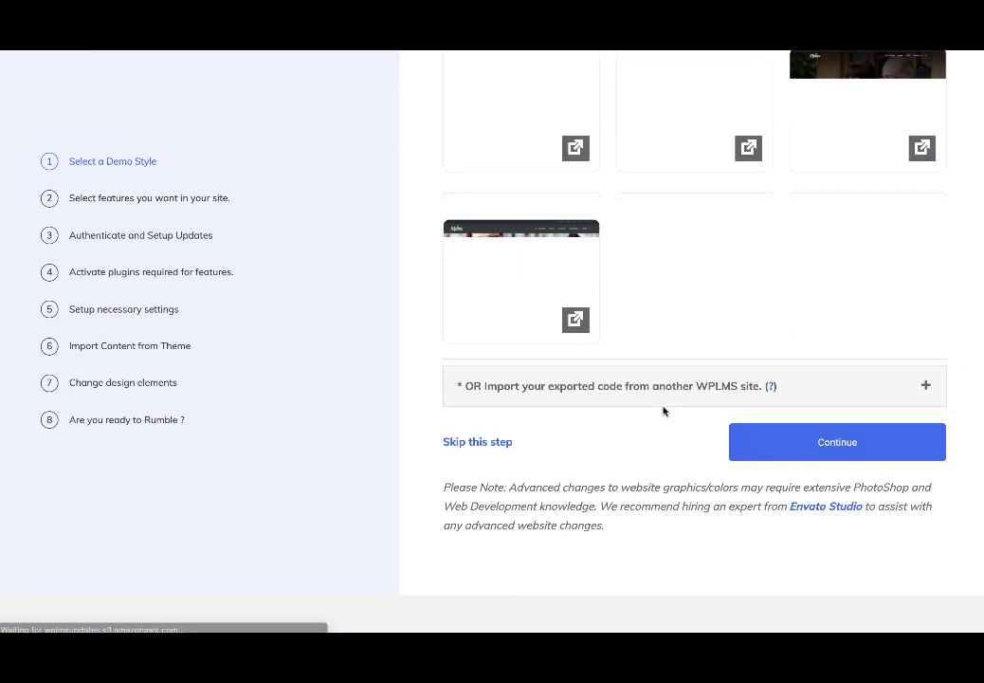
{"action": "left_click", "coordinate": [838, 442]}
{"action": "scroll", "coordinate": [738, 265], "scroll_direction": "down", "scroll_amount": 5}
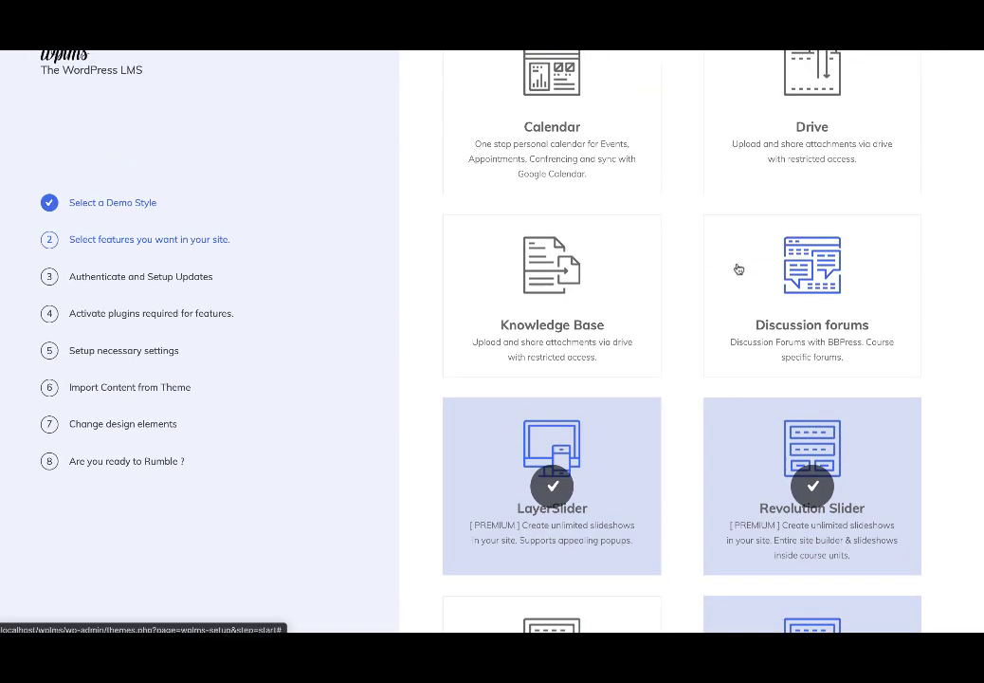
{"action": "scroll", "coordinate": [739, 270], "scroll_direction": "up", "scroll_amount": 5}
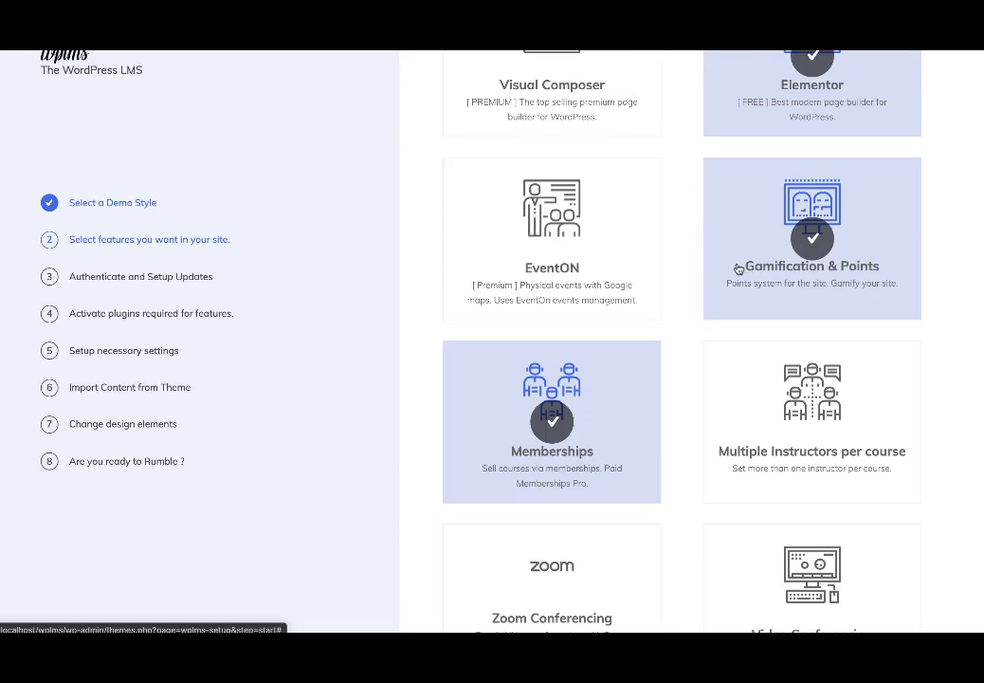
{"action": "scroll", "coordinate": [739, 270], "scroll_direction": "up", "scroll_amount": 2}
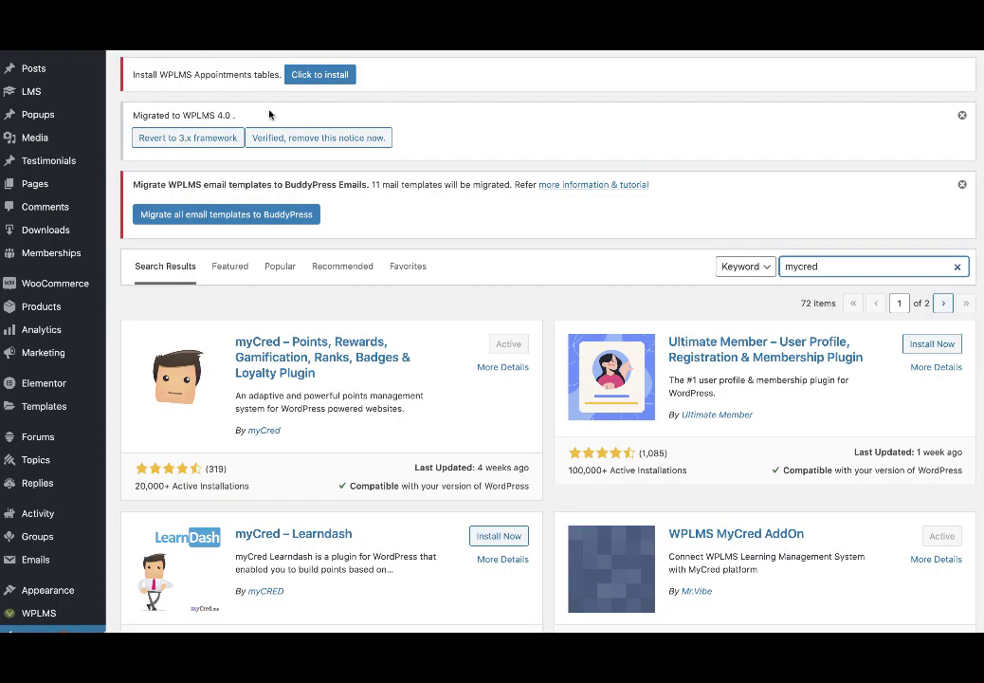
Open the Appearance Menus editor showing the VibeBP Profile Menu
{"action": "mouse_move", "coordinate": [85, 600]}
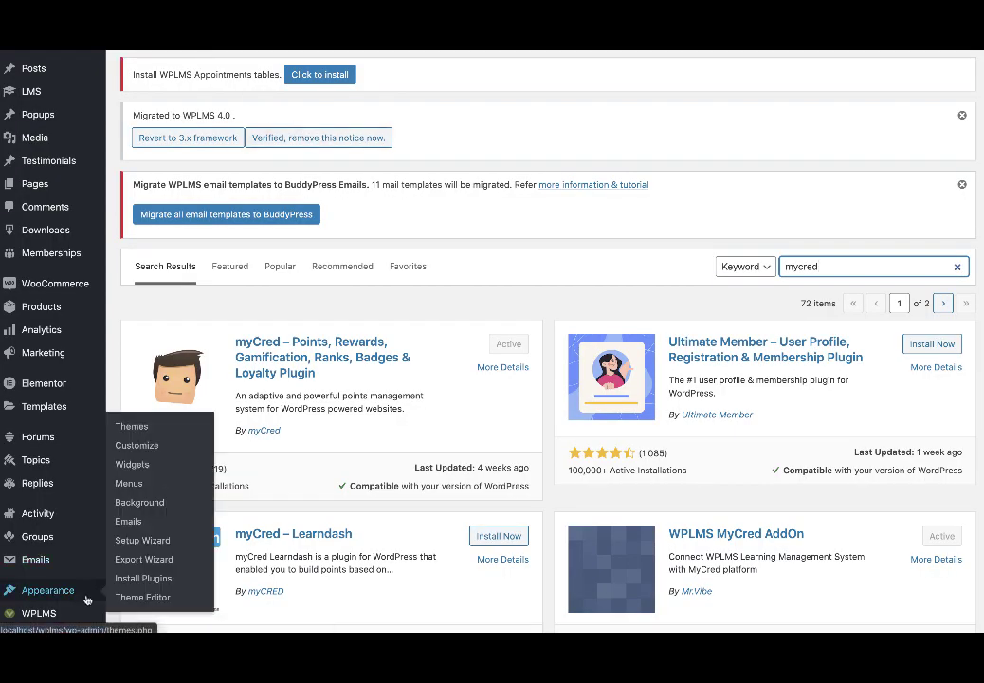
{"action": "left_click", "coordinate": [131, 484]}
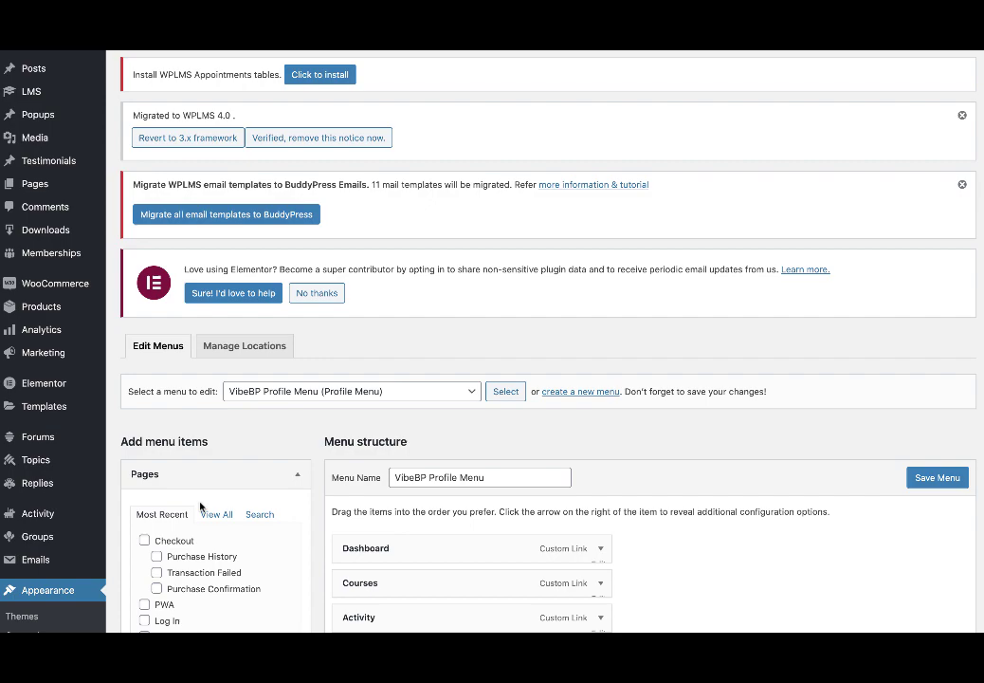
{"action": "scroll", "coordinate": [189, 503], "scroll_direction": "down", "scroll_amount": 3}
{"action": "scroll", "coordinate": [247, 494], "scroll_direction": "up", "scroll_amount": 3}
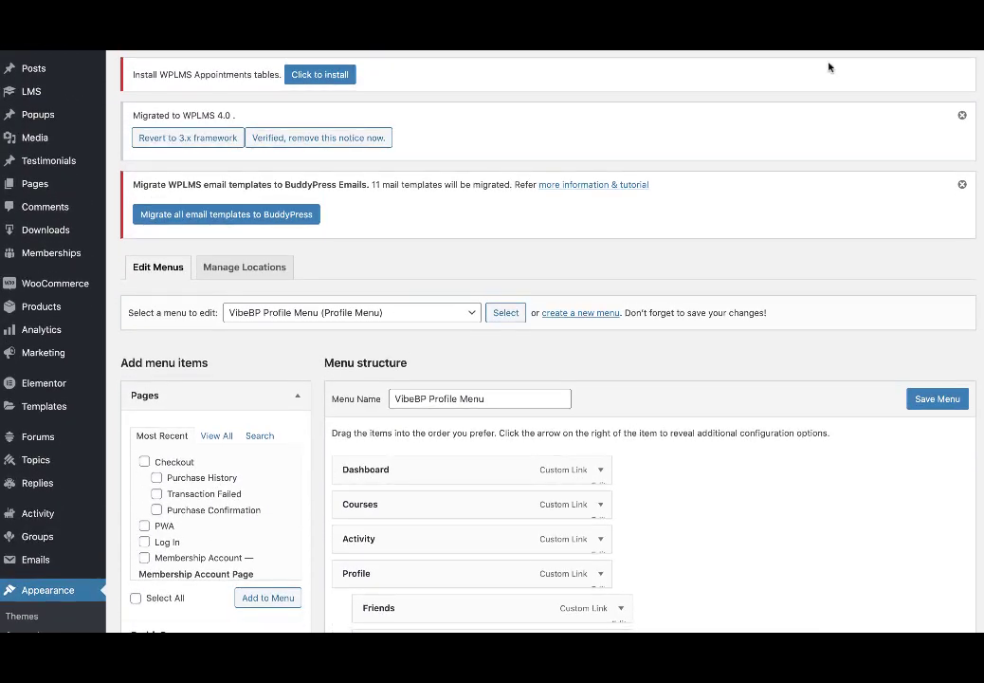
{"action": "scroll", "coordinate": [237, 137], "scroll_direction": "up", "scroll_amount": 3}
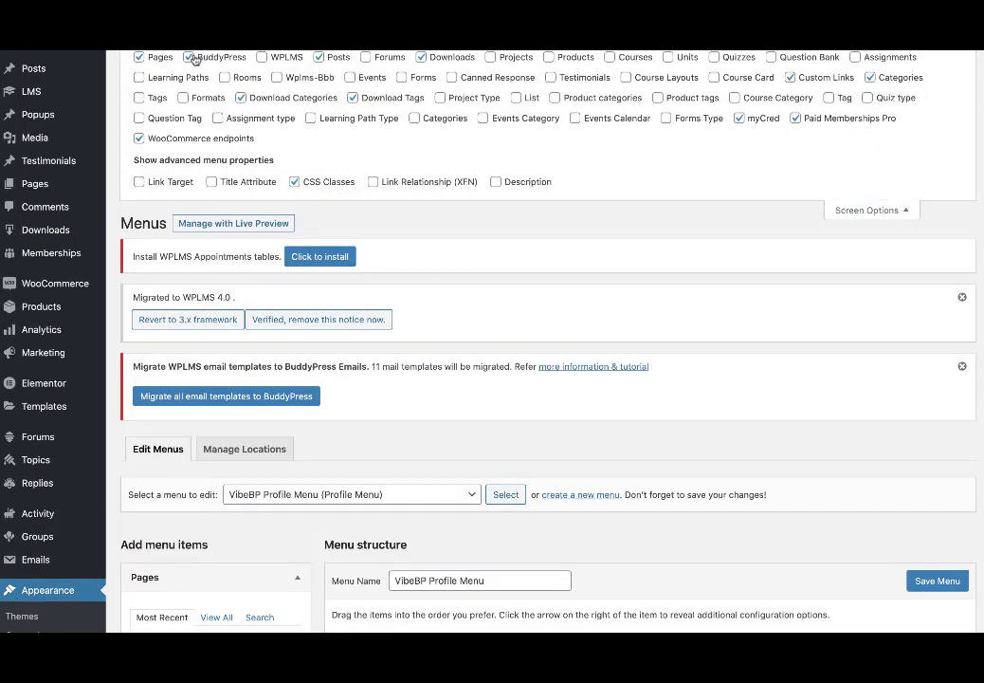
{"action": "scroll", "coordinate": [710, 281], "scroll_direction": "down", "scroll_amount": 9}
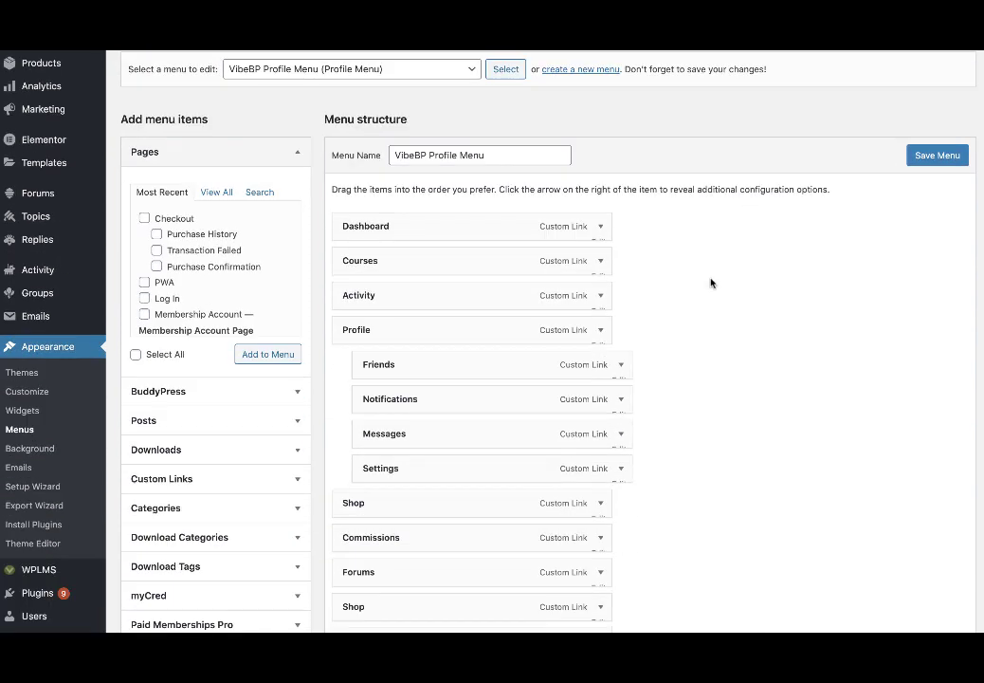
Add the BuddyPress Logged-In Points link to the VibeBP Profile Menu, then open Vibe BP Settings
{"action": "left_click", "coordinate": [298, 394]}
{"action": "scroll", "coordinate": [286, 391], "scroll_direction": "down", "scroll_amount": 3}
{"action": "scroll", "coordinate": [210, 392], "scroll_direction": "down", "scroll_amount": 1}
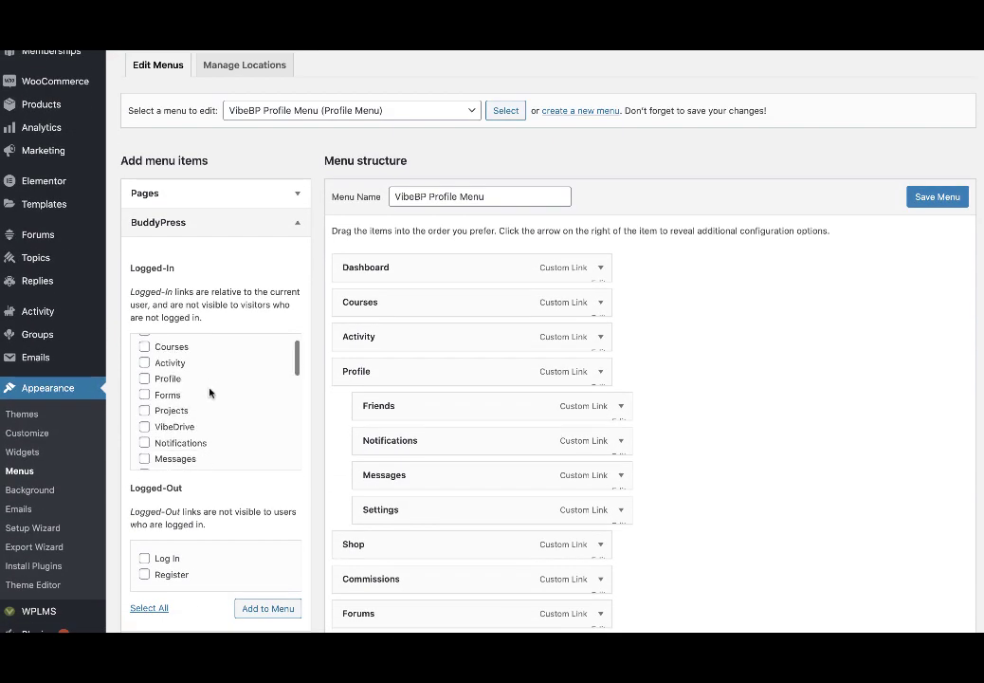
{"action": "scroll", "coordinate": [210, 393], "scroll_direction": "down", "scroll_amount": 5}
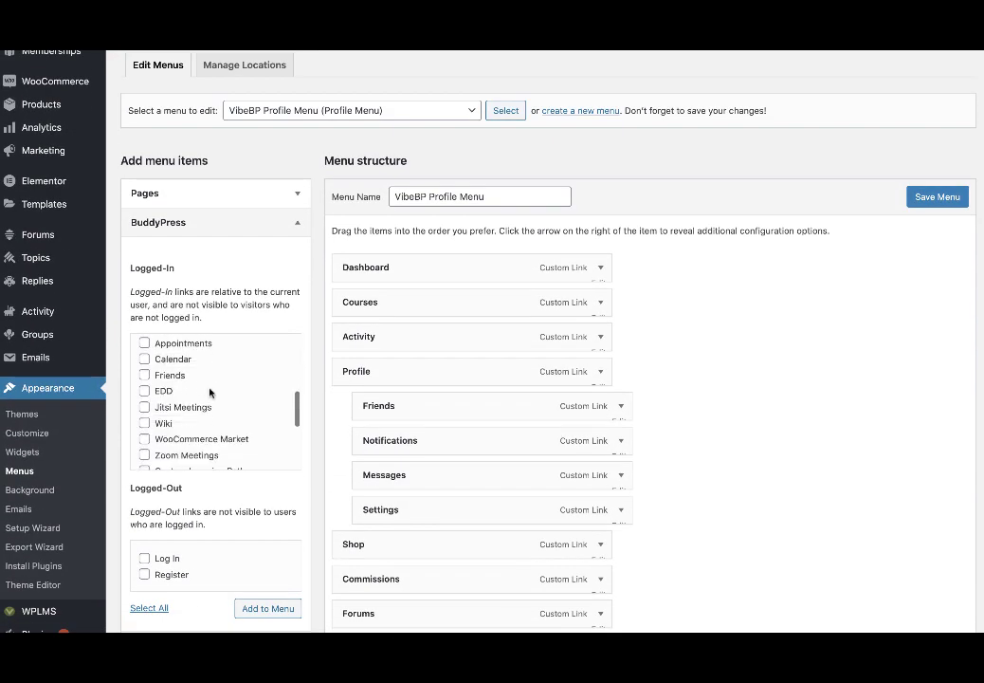
{"action": "scroll", "coordinate": [209, 393], "scroll_direction": "down", "scroll_amount": 3}
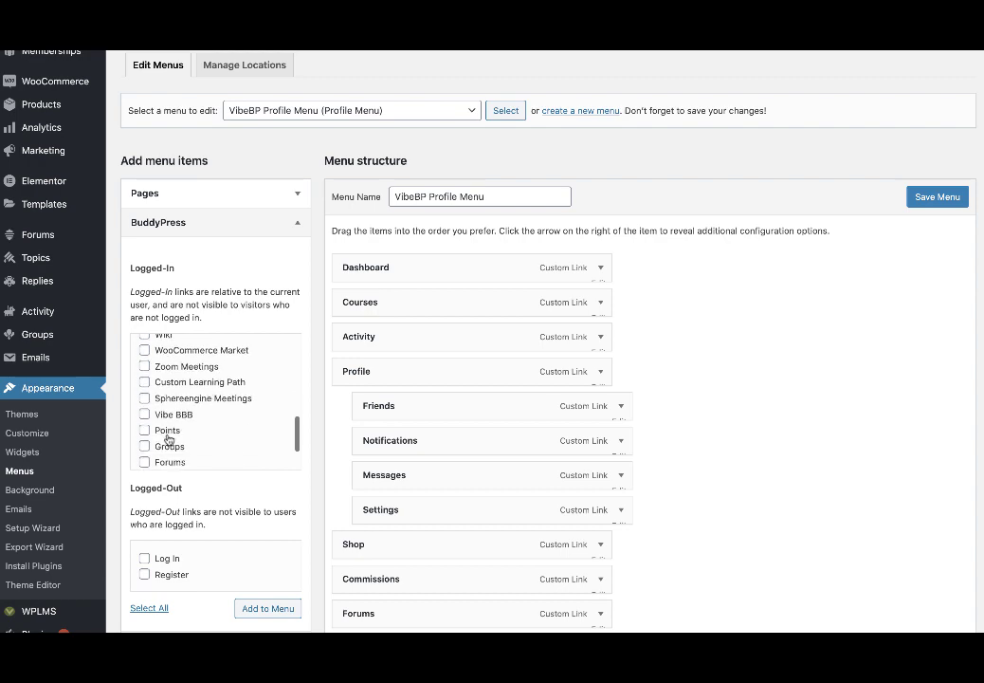
{"action": "left_click", "coordinate": [144, 430]}
{"action": "scroll", "coordinate": [180, 448], "scroll_direction": "down", "scroll_amount": 2}
{"action": "scroll", "coordinate": [789, 424], "scroll_direction": "down", "scroll_amount": 4}
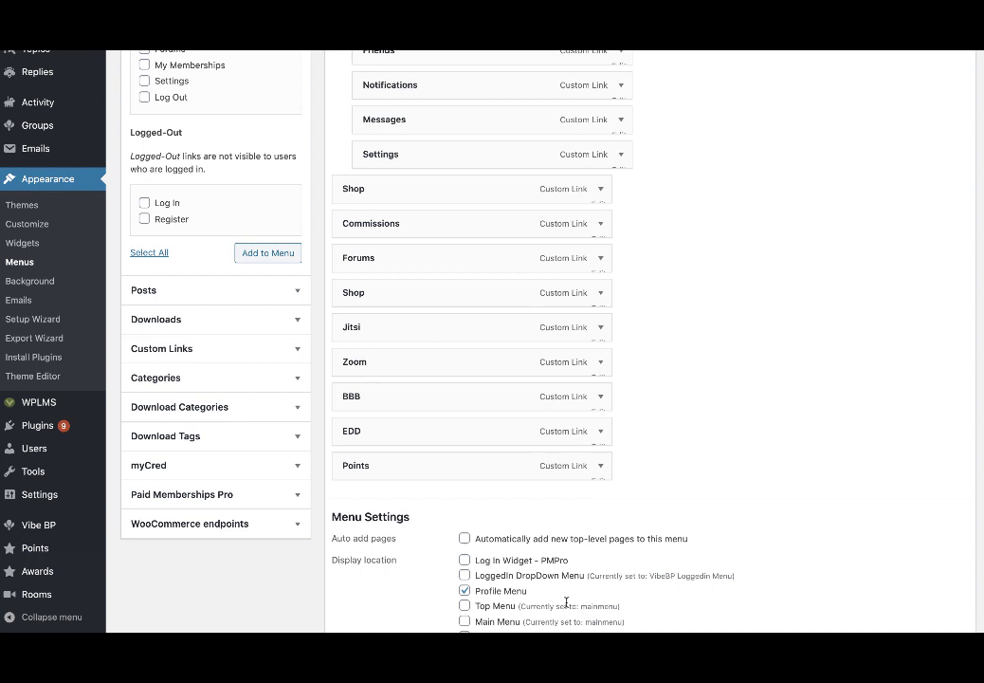
{"action": "mouse_move", "coordinate": [33, 533]}
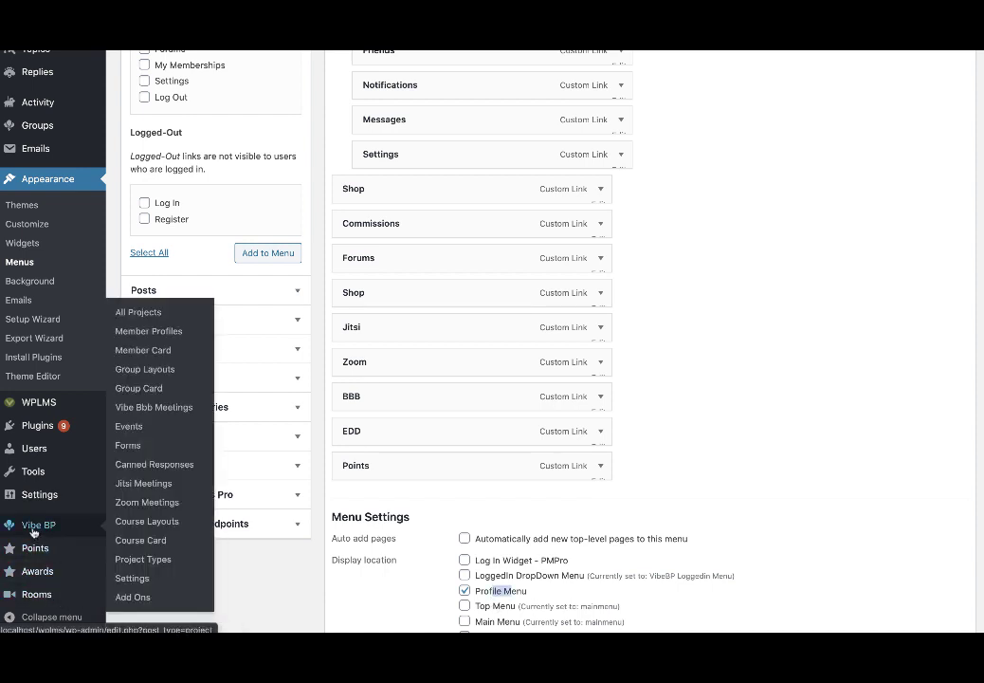
{"action": "left_click", "coordinate": [127, 578]}
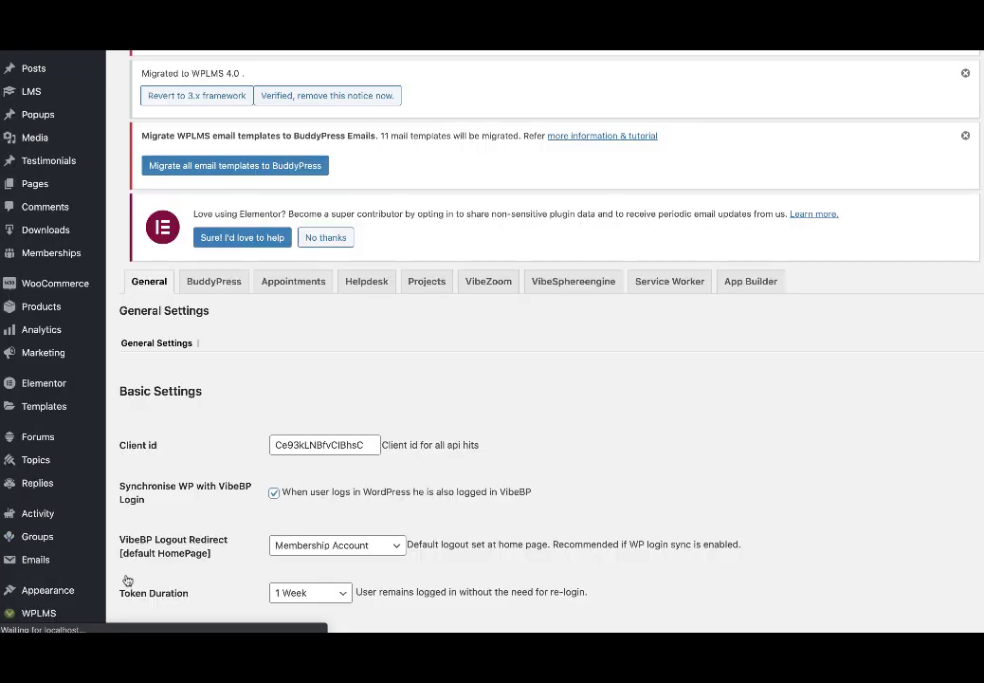
Refresh the BuddyPress navigation from the BuddyPress tab of Vibe BP Settings
{"action": "left_click", "coordinate": [218, 282]}
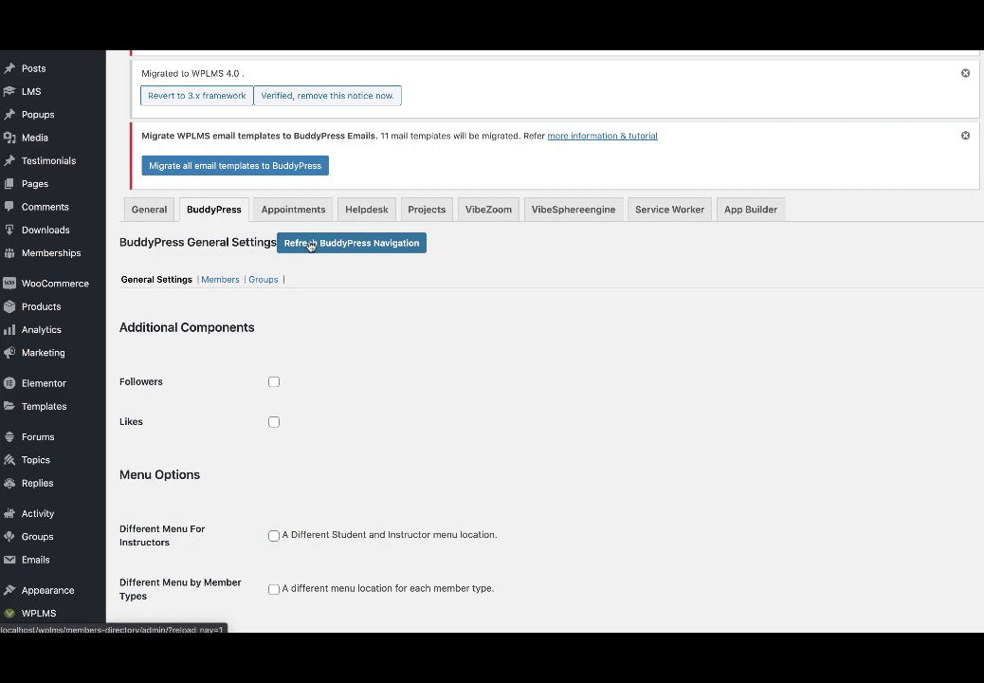
{"action": "left_click", "coordinate": [310, 244]}
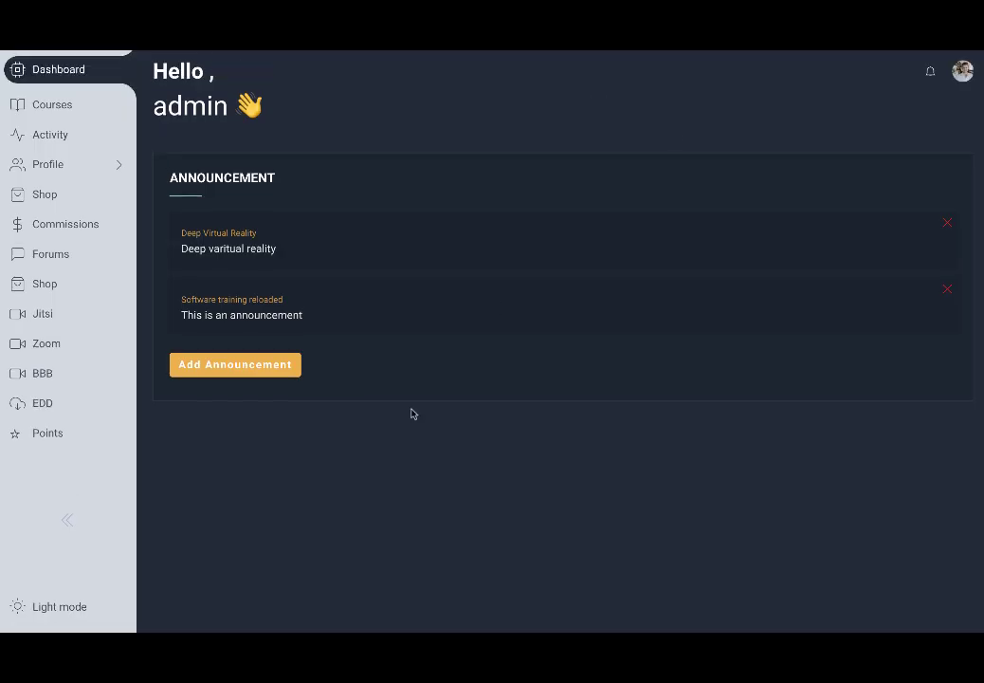
View the dashboard Points log and highlight its 20-point total
{"action": "left_click", "coordinate": [49, 434]}
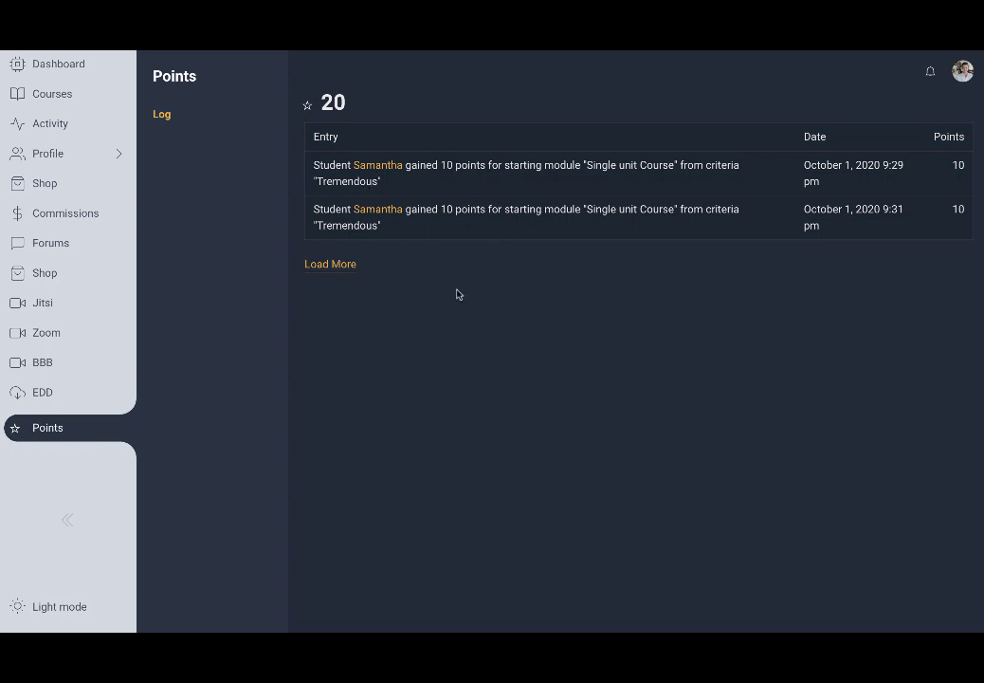
{"action": "left_click_drag", "start_coordinate": [319, 101], "coordinate": [393, 104]}
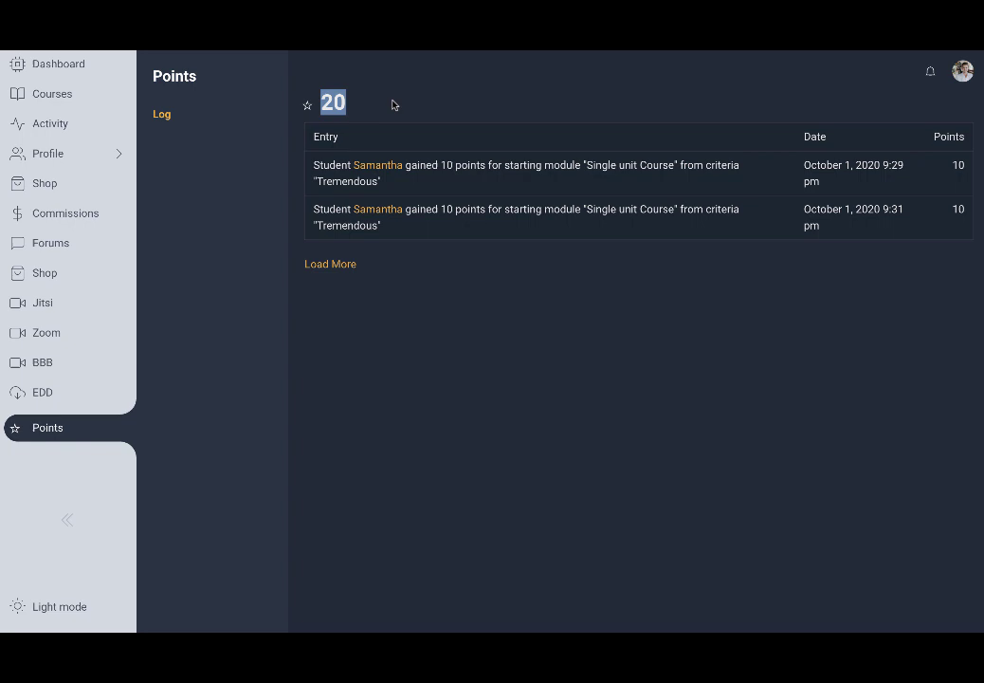
{"action": "left_click", "coordinate": [394, 104]}
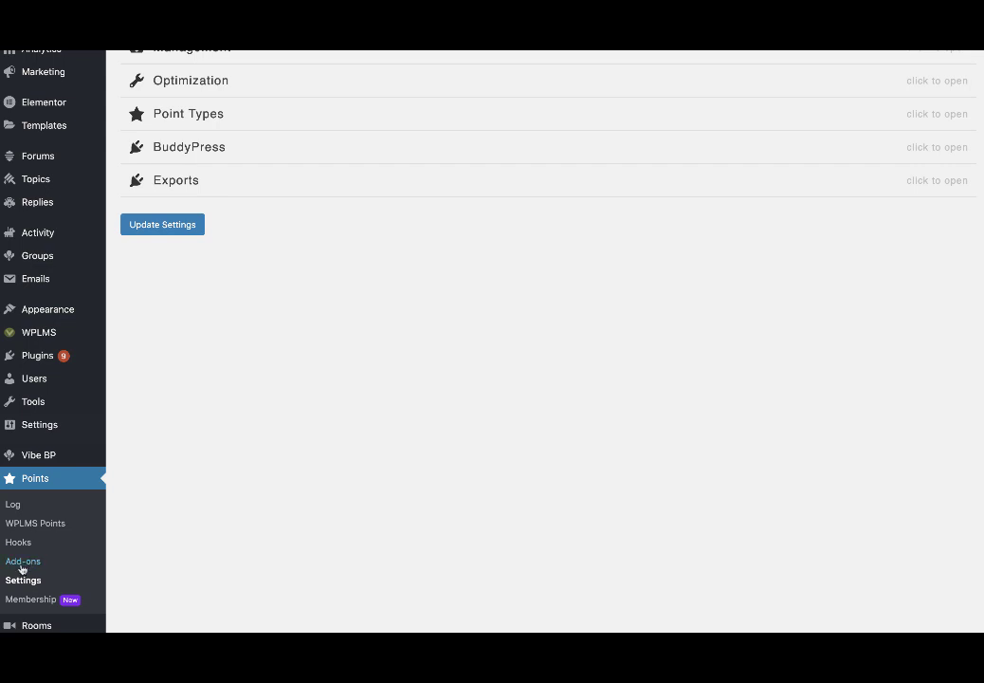
Confirm on the myCred Add-ons page that the WPLMS add-on is active
{"action": "left_click", "coordinate": [22, 566]}
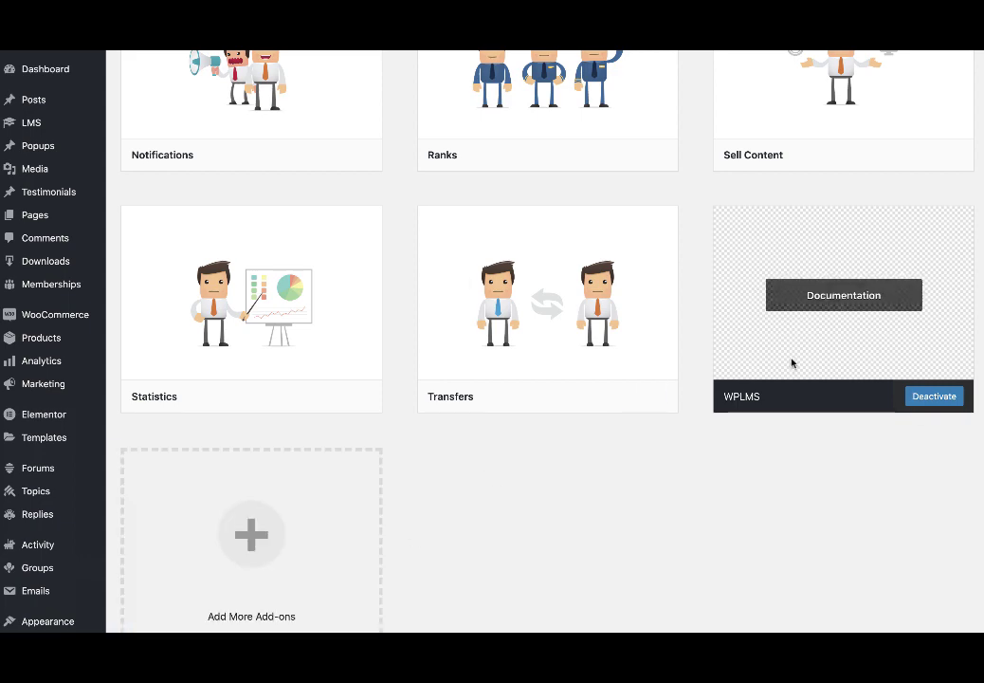
{"action": "scroll", "coordinate": [97, 484], "scroll_direction": "down", "scroll_amount": 5}
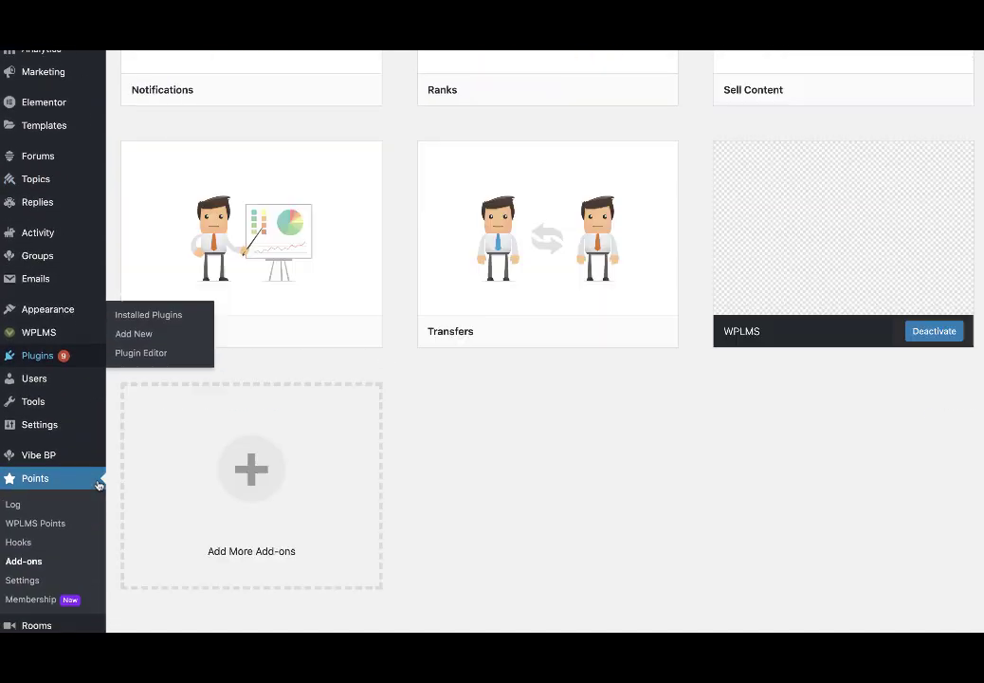
Start a new WPLMS points awarding criteria titled 'Quiz score'
{"action": "left_click", "coordinate": [41, 524]}
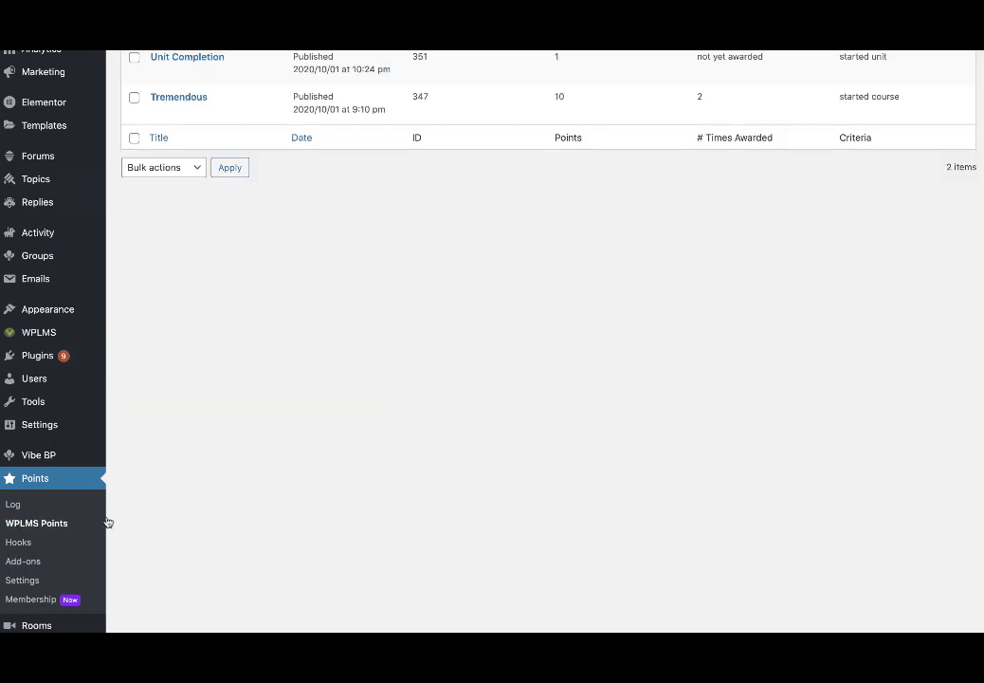
{"action": "scroll", "coordinate": [350, 365], "scroll_direction": "up", "scroll_amount": 5}
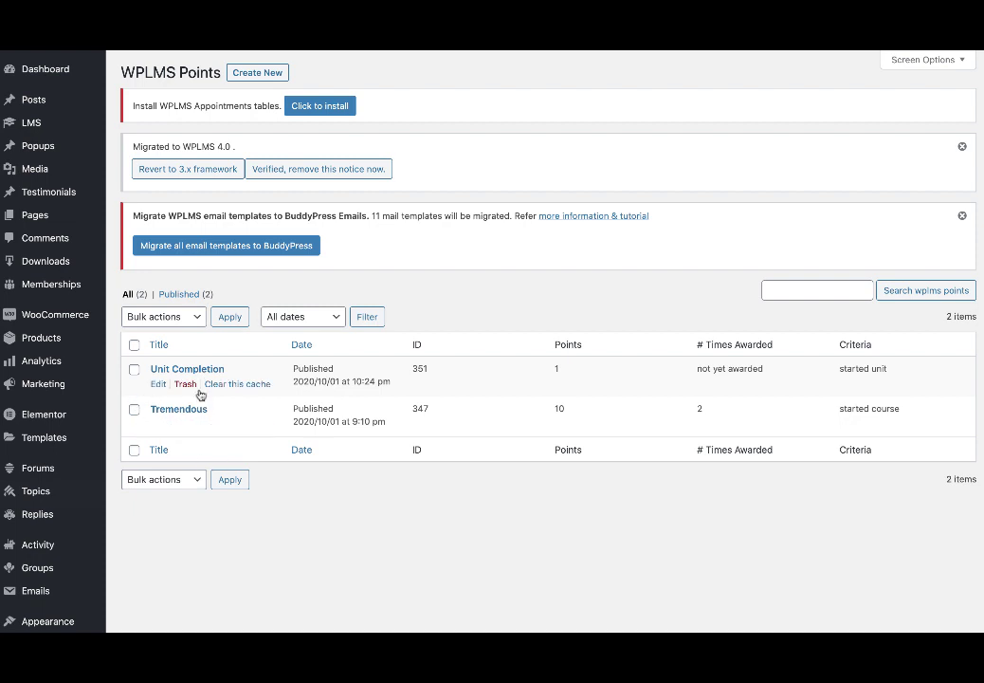
{"action": "left_click", "coordinate": [256, 73]}
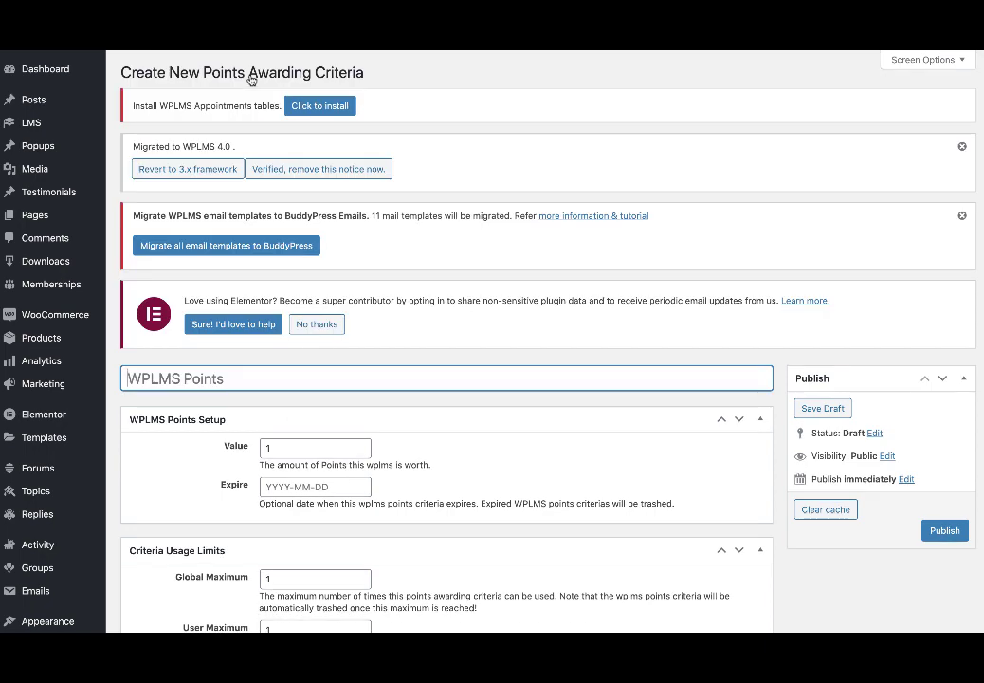
{"action": "scroll", "coordinate": [394, 117], "scroll_direction": "down", "scroll_amount": 3}
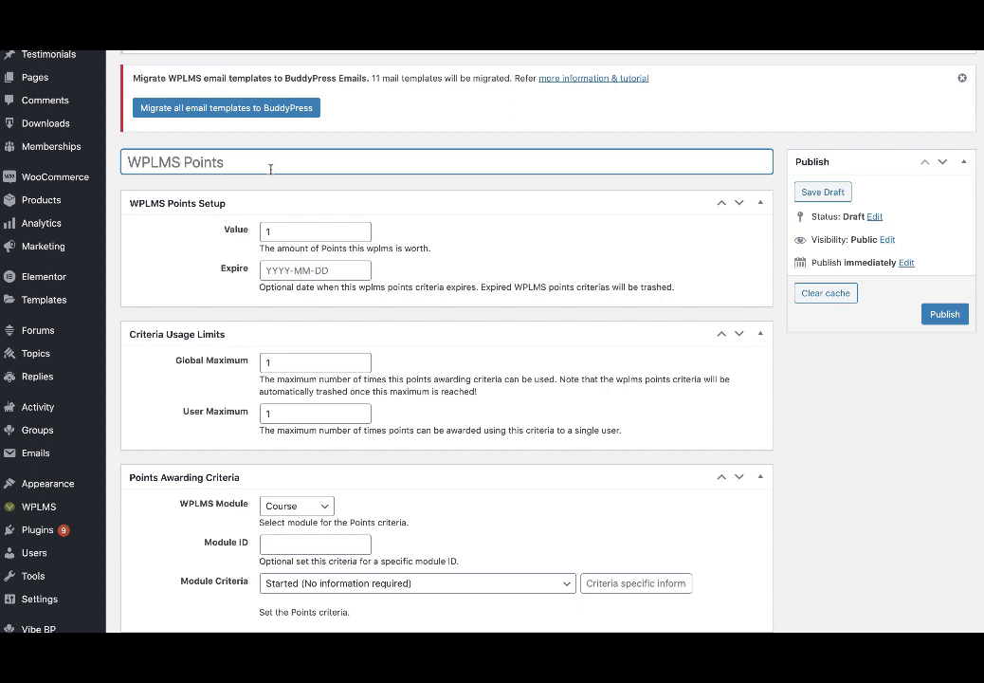
{"action": "type", "text": "Quiz score"}
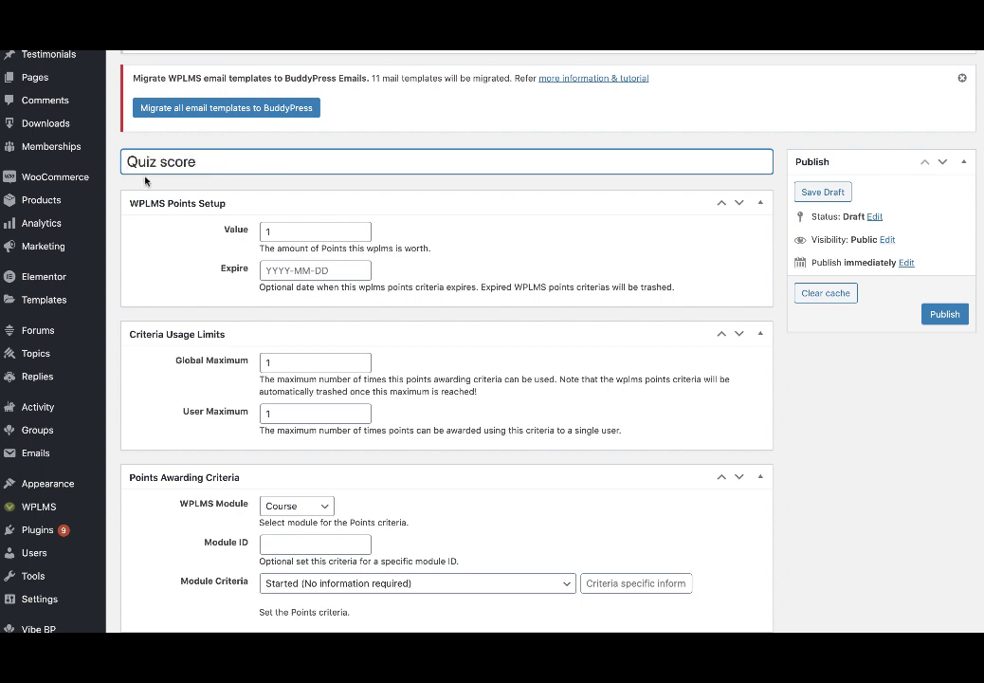
{"action": "scroll", "coordinate": [33, 100], "scroll_direction": "up", "scroll_amount": 3}
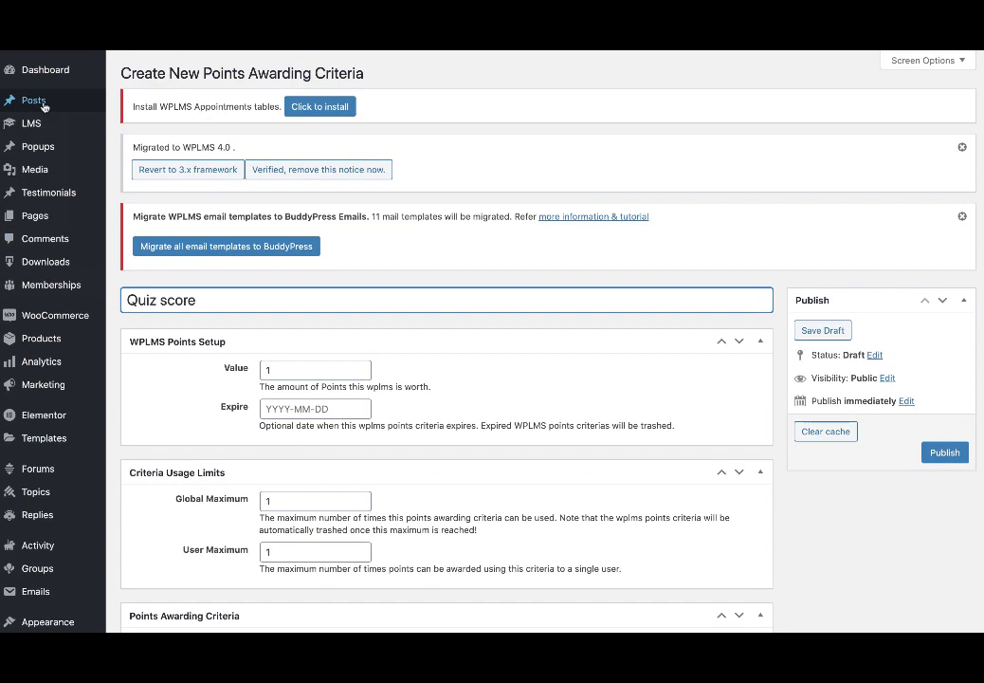
{"action": "mouse_move", "coordinate": [39, 135]}
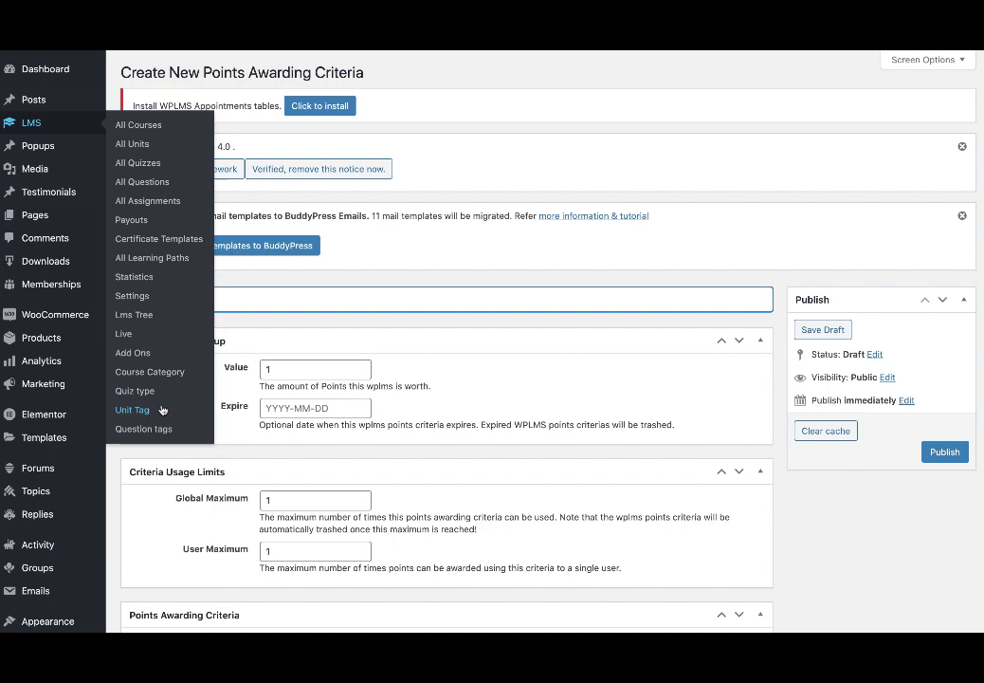
Open the AI Quiz editor in a new tab and note its 25 total marks and ID 130
{"action": "right_click", "coordinate": [139, 160]}
{"action": "left_click", "coordinate": [142, 165]}
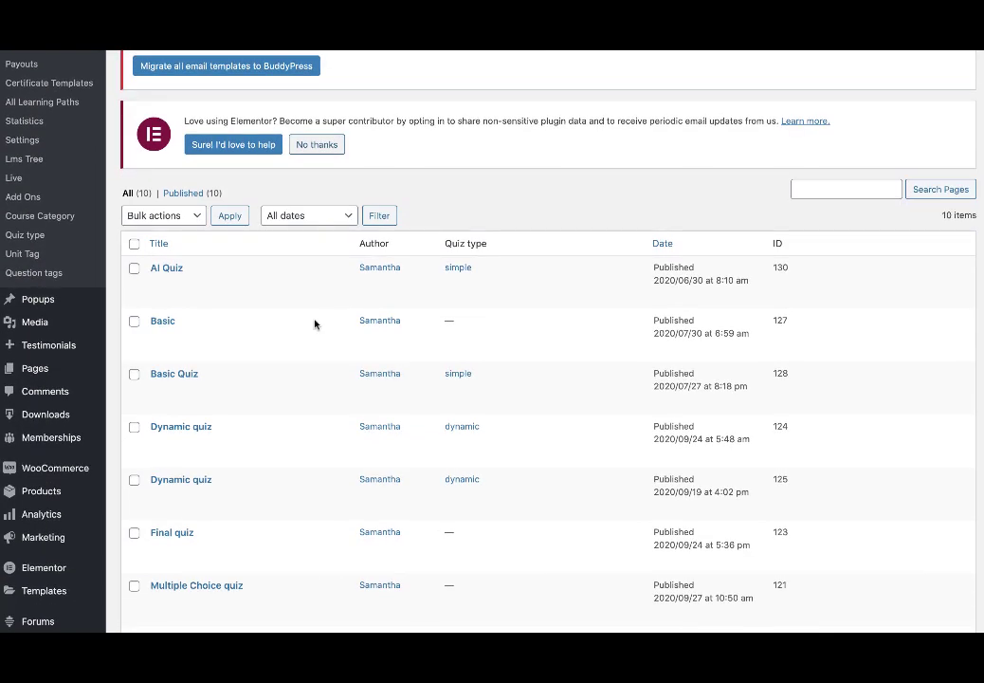
{"action": "left_click", "coordinate": [160, 284]}
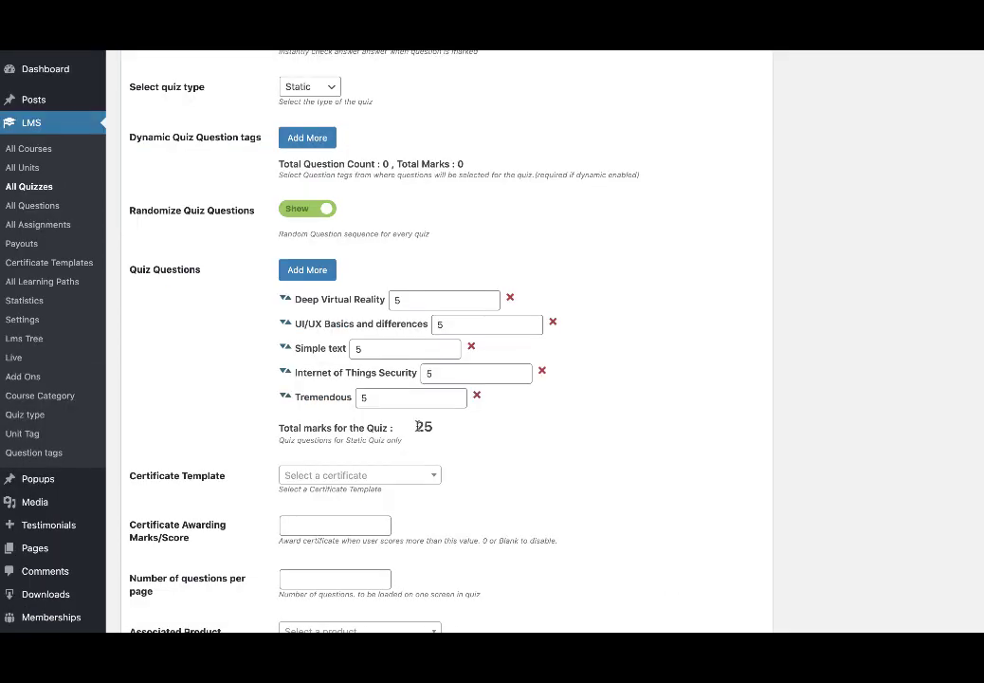
{"action": "double_click", "coordinate": [419, 427]}
{"action": "scroll", "coordinate": [446, 431], "scroll_direction": "down", "scroll_amount": 2}
{"action": "scroll", "coordinate": [432, 431], "scroll_direction": "up", "scroll_amount": 1}
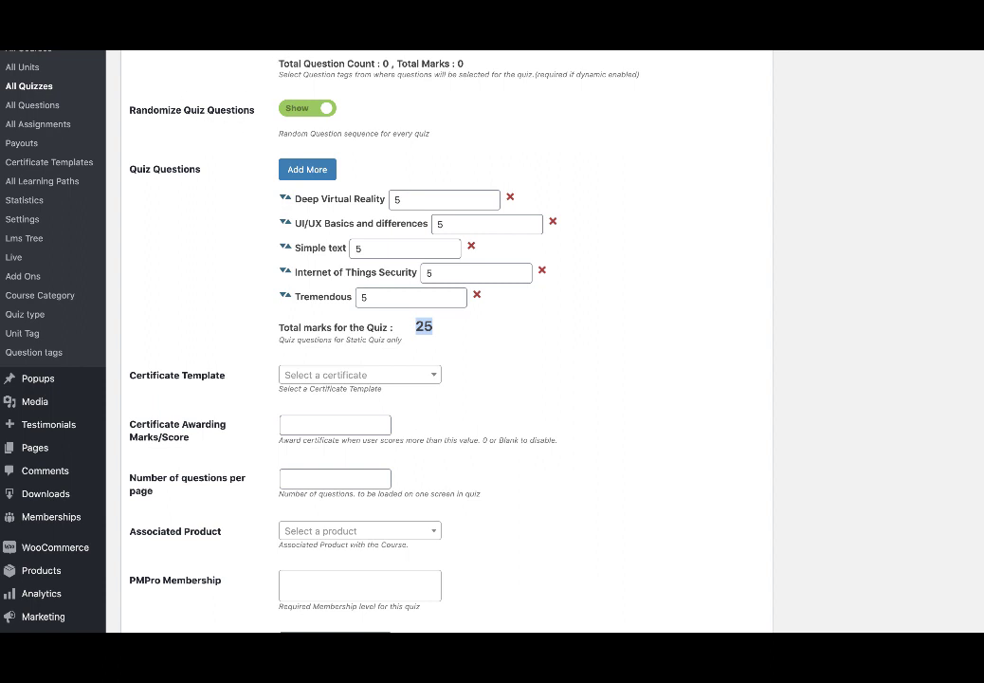
{"action": "mouse_move", "coordinate": [293, 19]}
{"action": "double_click", "coordinate": [296, 88]}
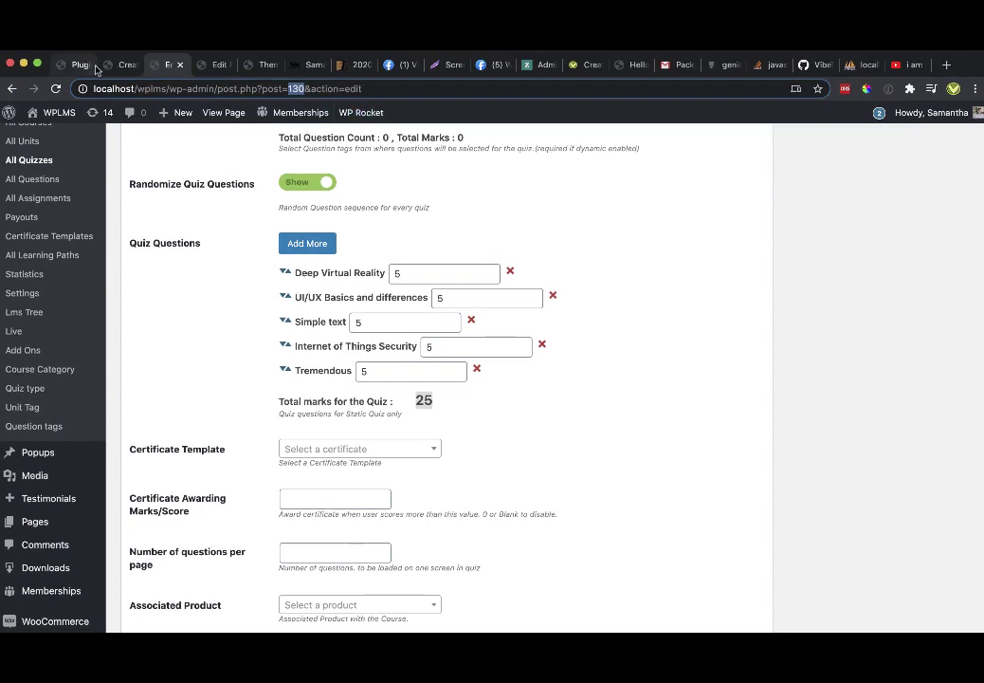
{"action": "triple_click", "coordinate": [294, 88]}
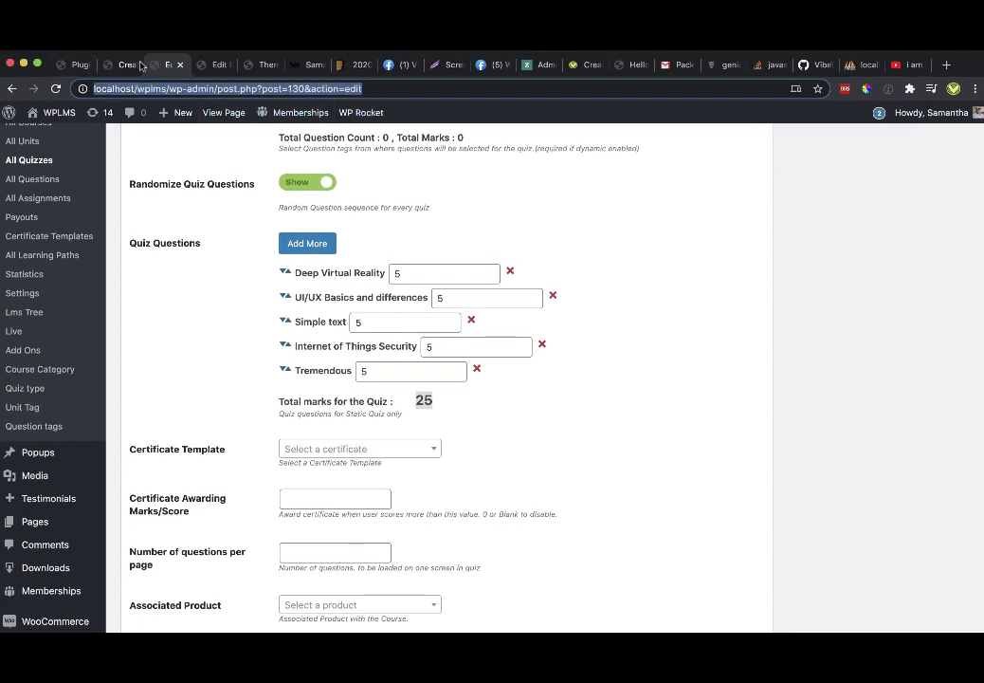
Back on the Quiz score draft, leave the expiry empty and check Global and User Maximum at 1
{"action": "left_click", "coordinate": [128, 64]}
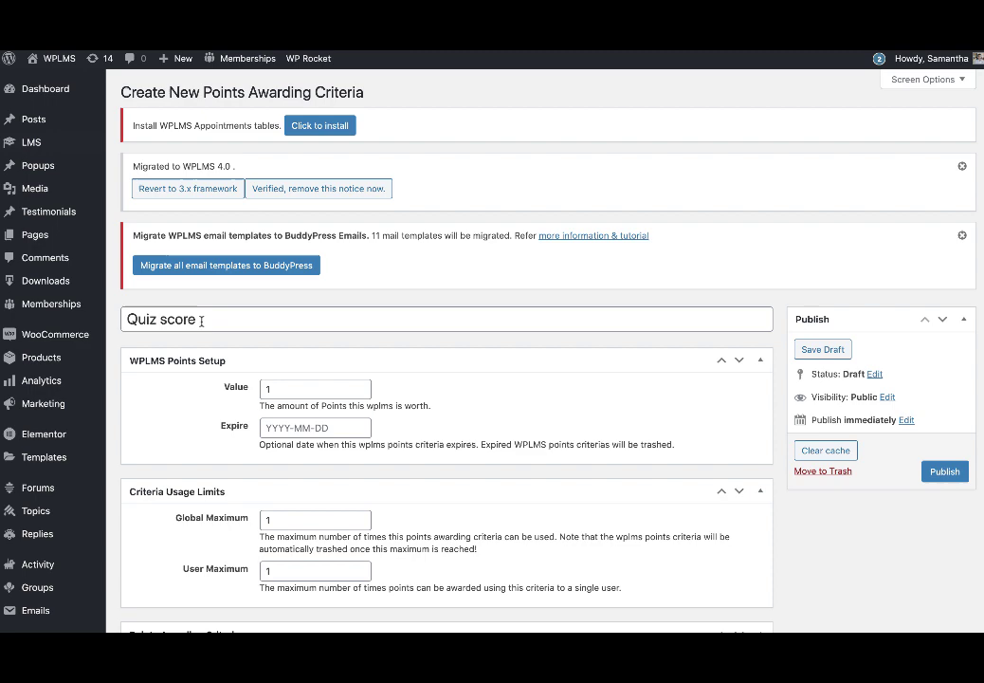
{"action": "left_click", "coordinate": [201, 321]}
{"action": "scroll", "coordinate": [330, 406], "scroll_direction": "down", "scroll_amount": 1}
{"action": "left_click", "coordinate": [267, 323]}
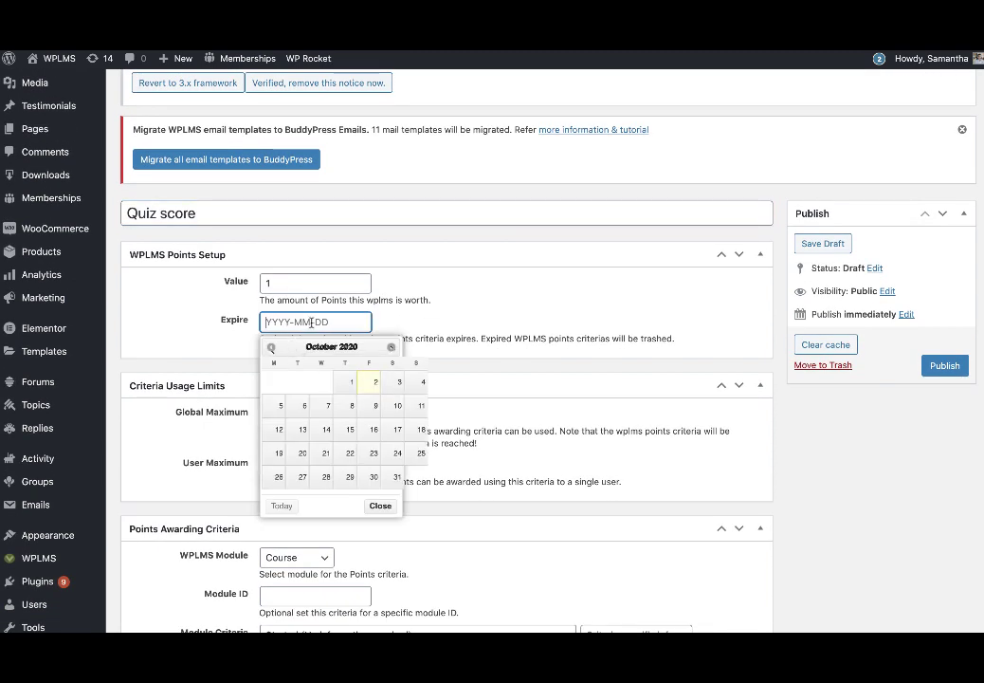
{"action": "left_click", "coordinate": [497, 310]}
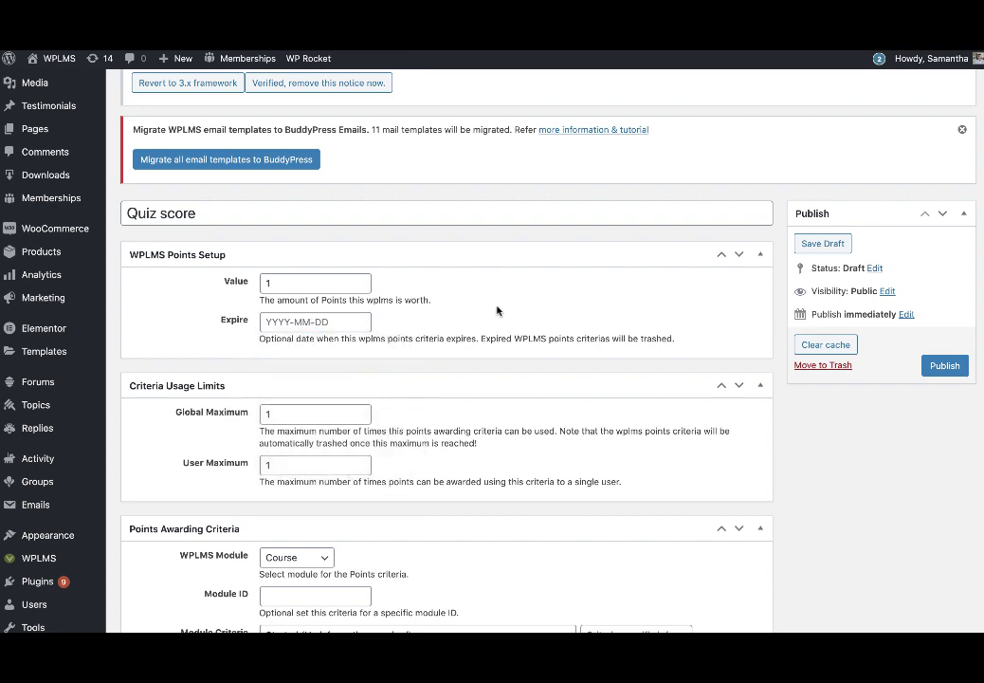
{"action": "scroll", "coordinate": [497, 310], "scroll_direction": "down", "scroll_amount": 1}
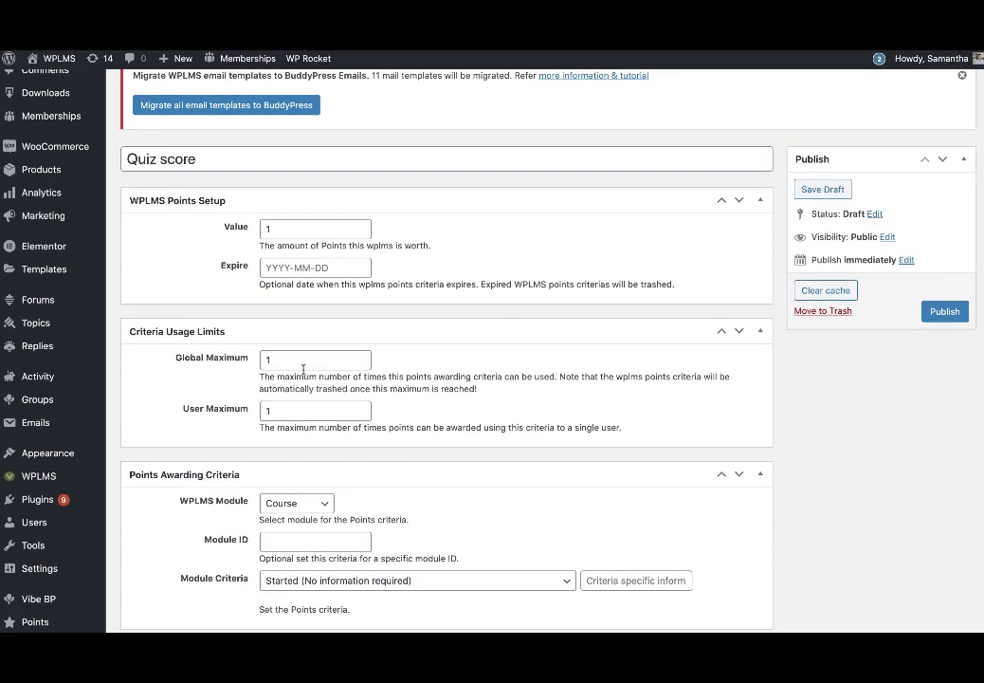
{"action": "left_click", "coordinate": [296, 363]}
{"action": "left_click", "coordinate": [286, 408]}
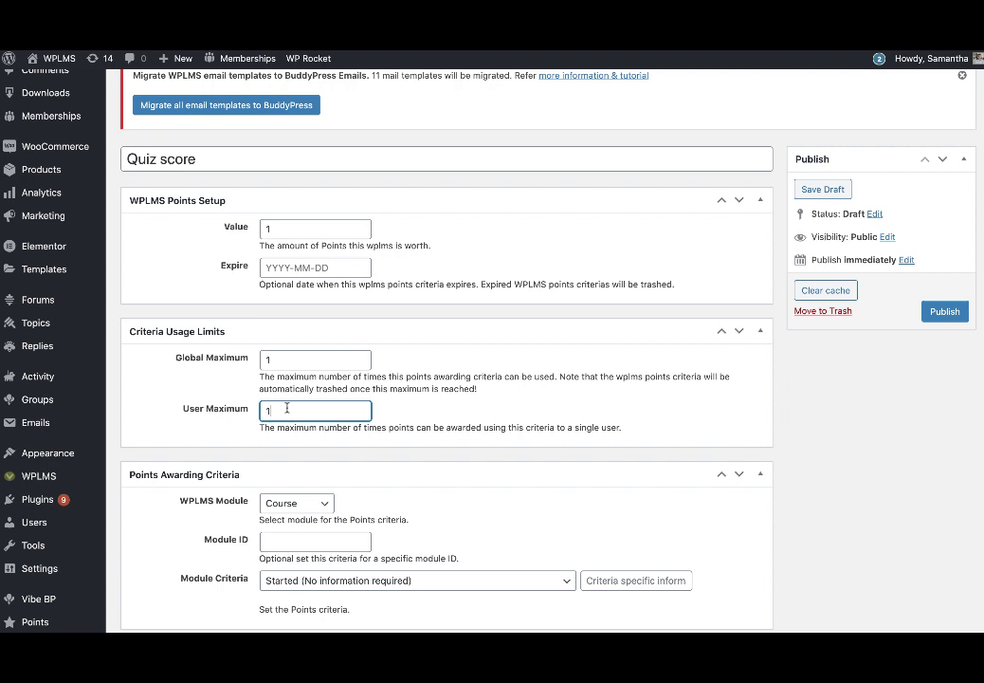
Set the criteria to Quiz module 130, Score Greater Than Equal to, 100 points, and publish it
{"action": "left_click", "coordinate": [294, 504]}
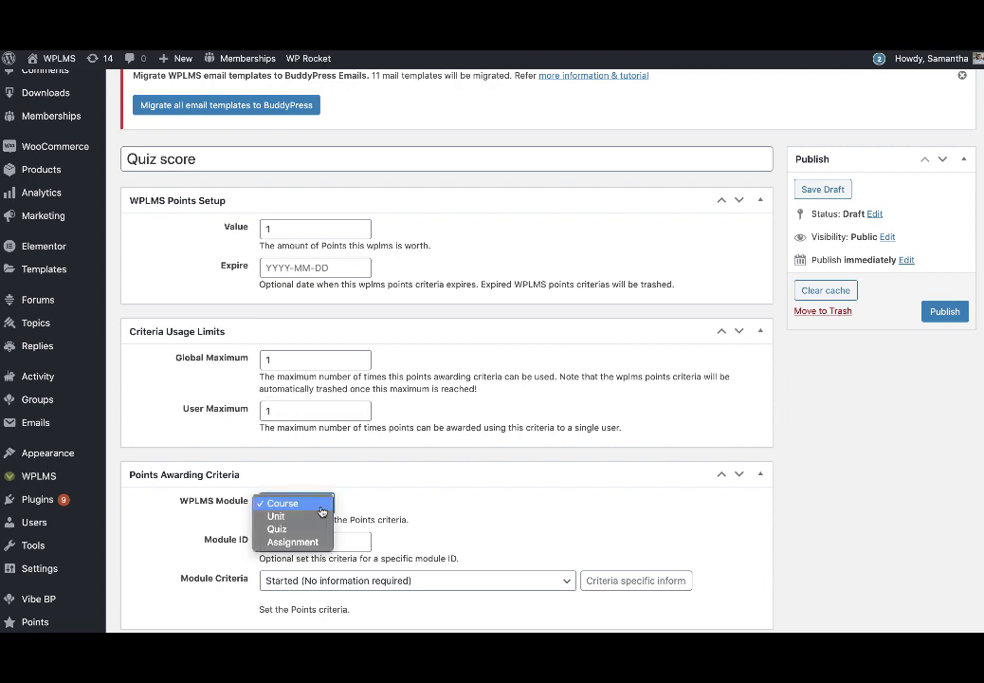
{"action": "left_click", "coordinate": [279, 530]}
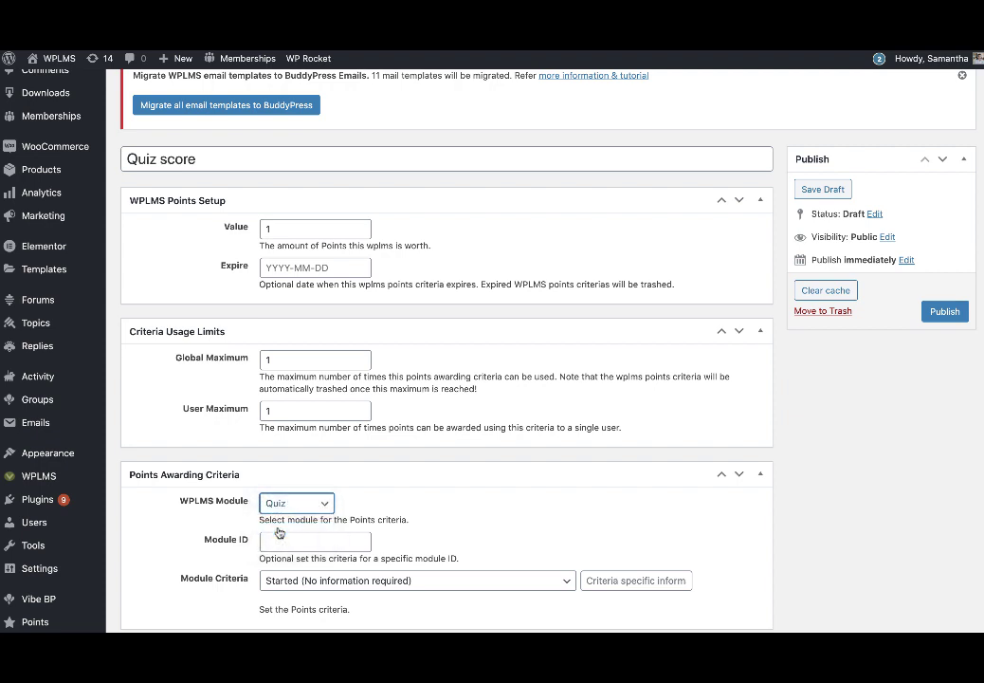
{"action": "left_click", "coordinate": [276, 541]}
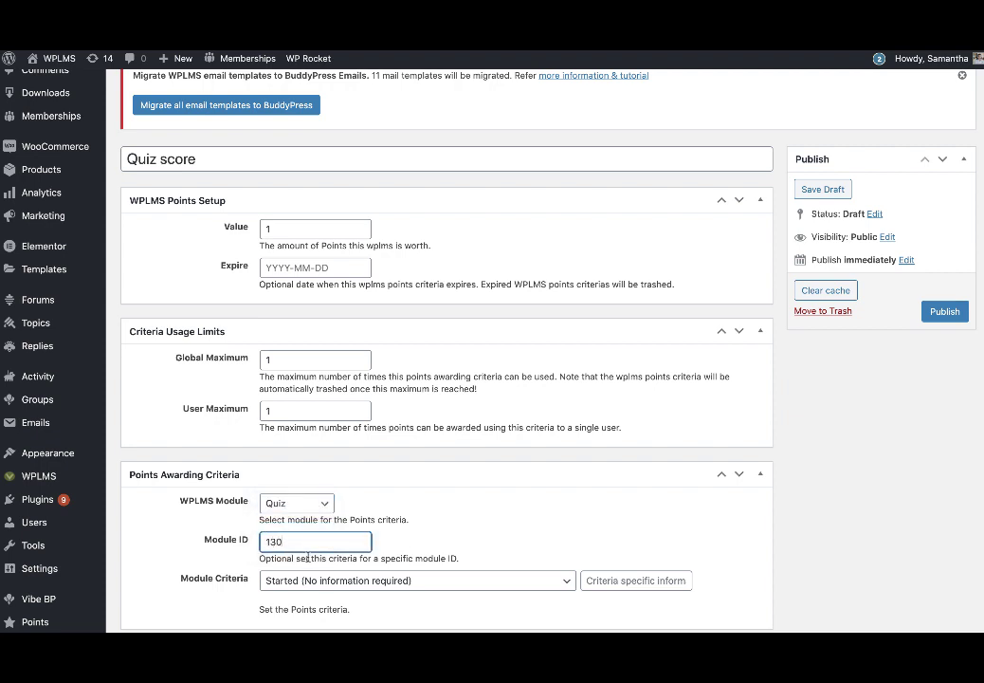
{"action": "left_click", "coordinate": [292, 580]}
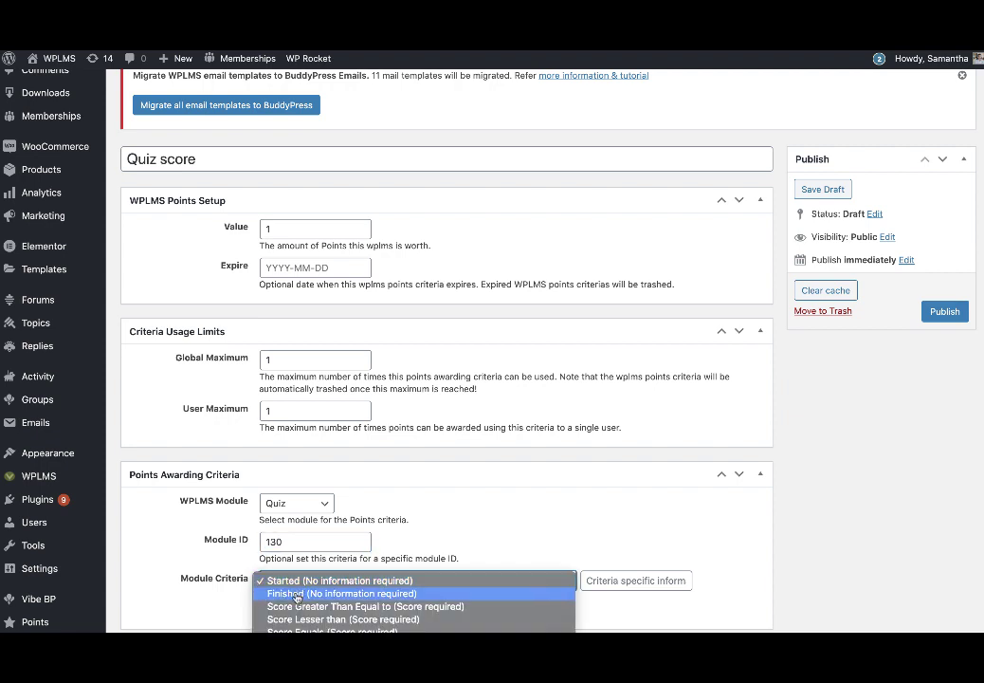
{"action": "left_click", "coordinate": [300, 606]}
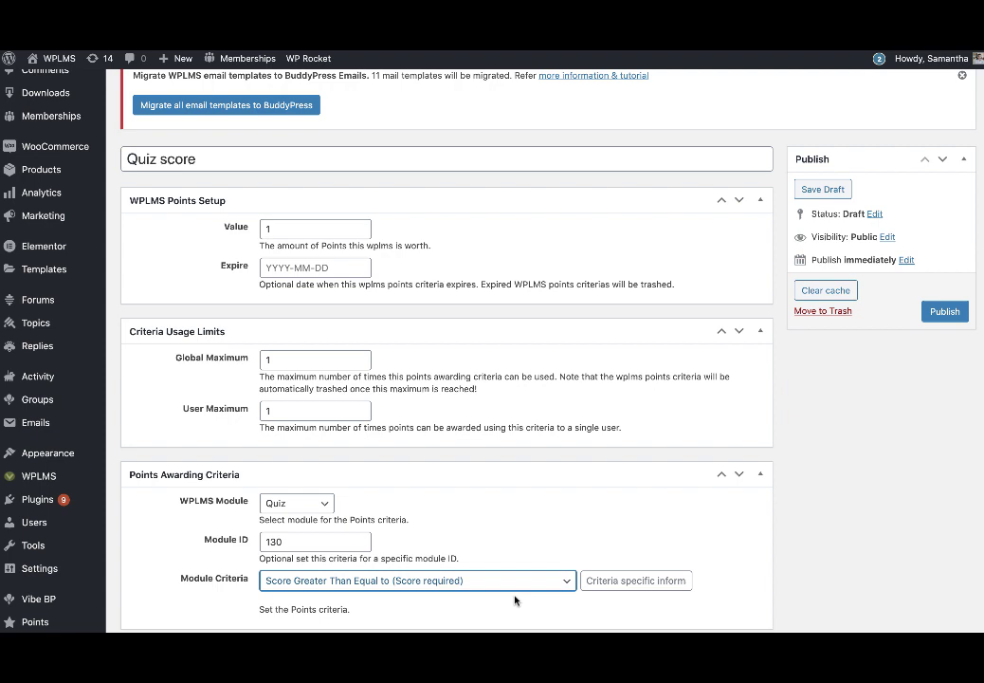
{"action": "left_click", "coordinate": [605, 585]}
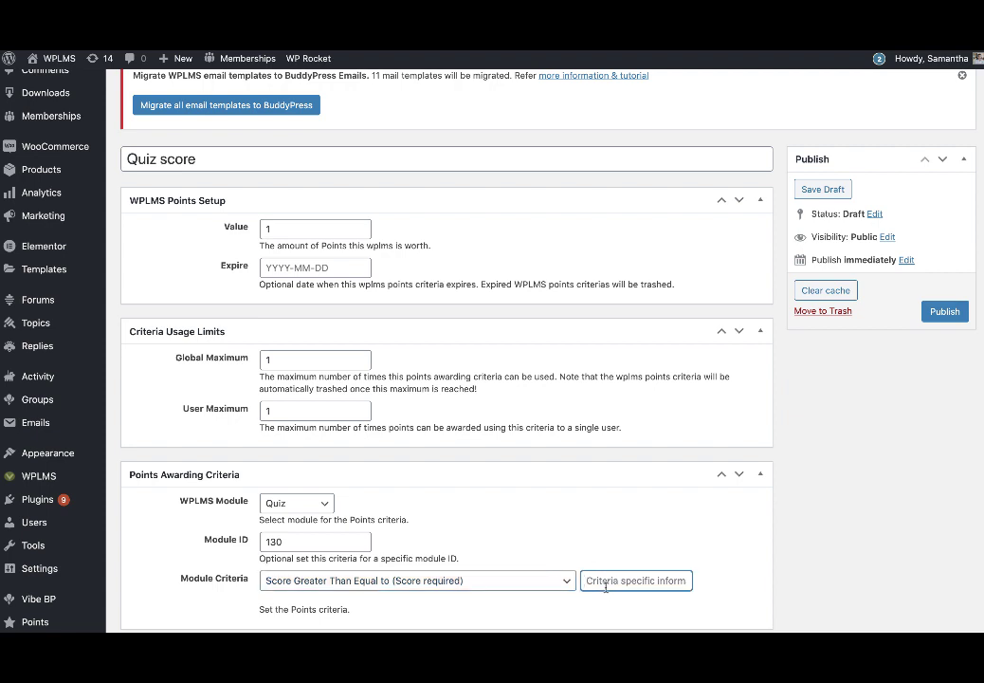
{"action": "type", "text": "25"}
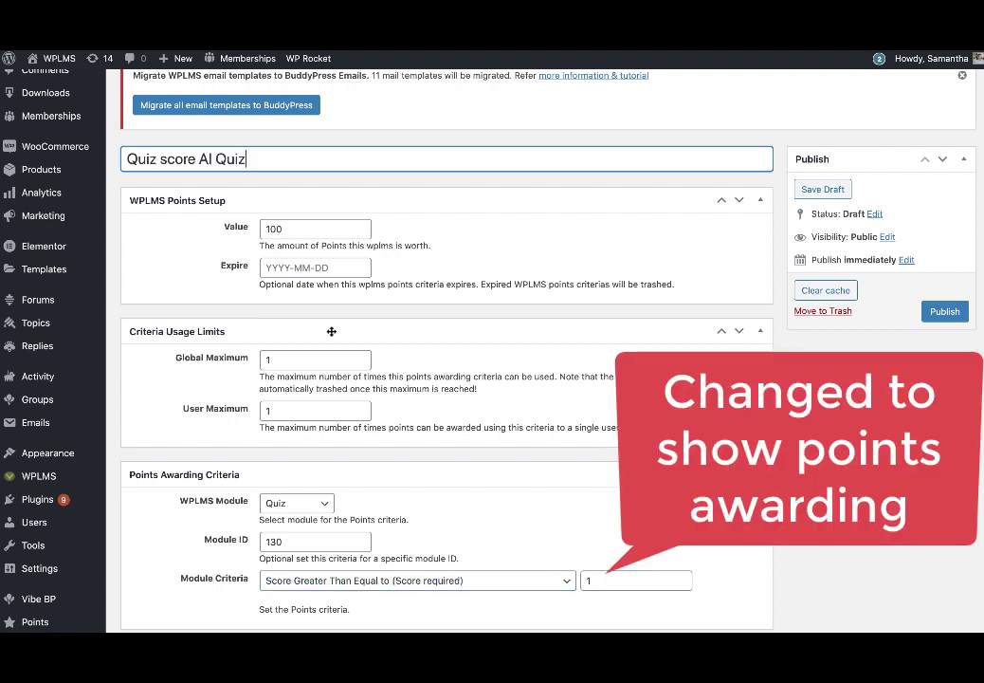
{"action": "left_click", "coordinate": [927, 314]}
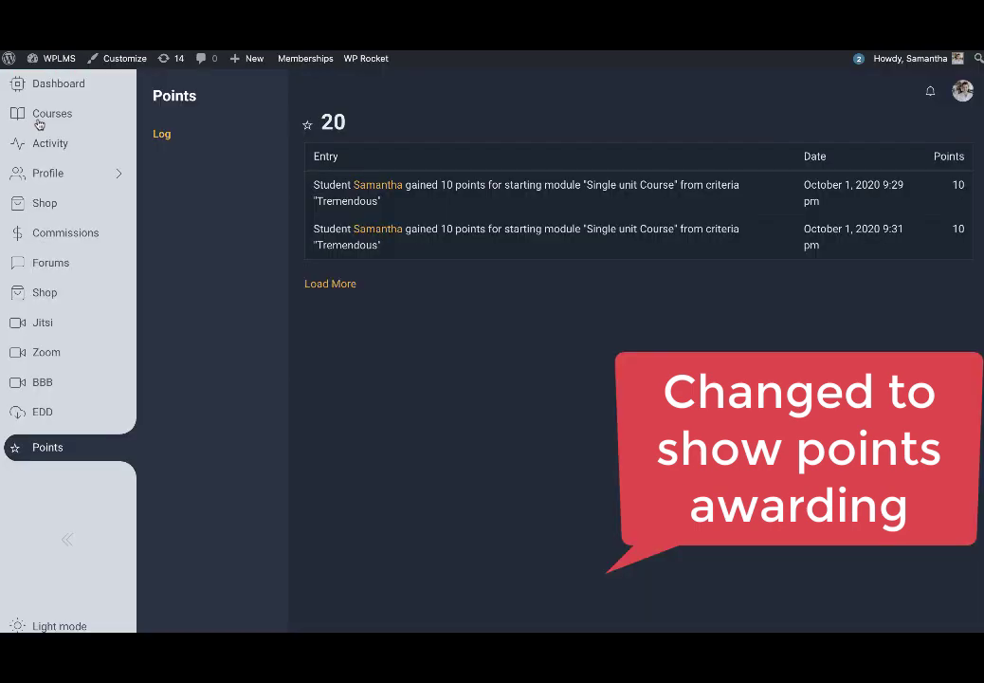
Retake and submit The AI Quiz, then check the Points log now totalling 120
{"action": "left_click", "coordinate": [40, 120]}
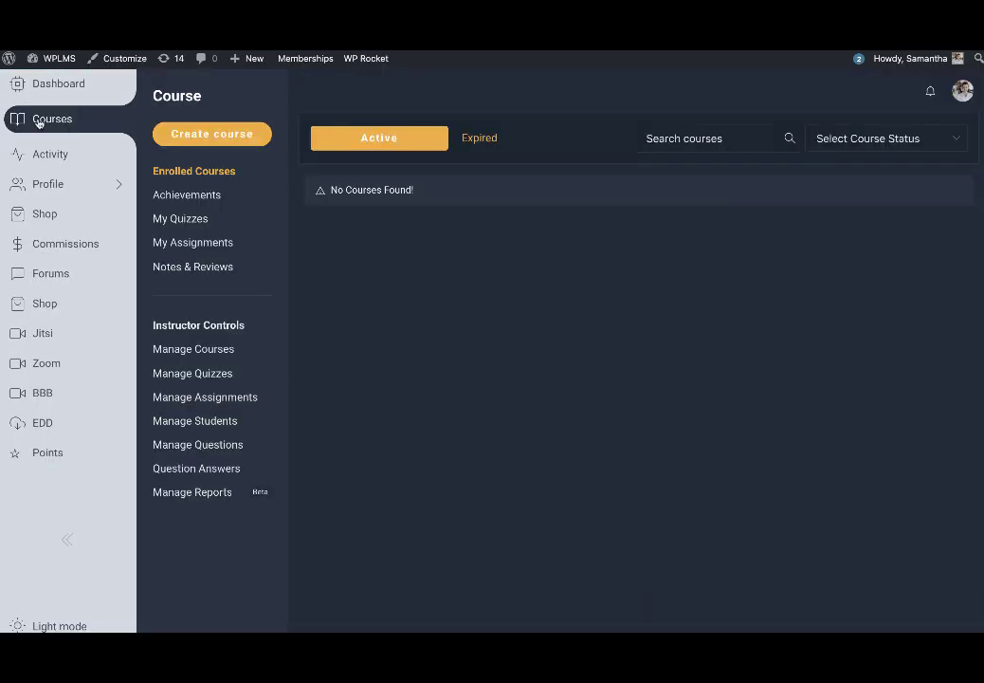
{"action": "left_click", "coordinate": [180, 218]}
{"action": "left_click", "coordinate": [329, 197]}
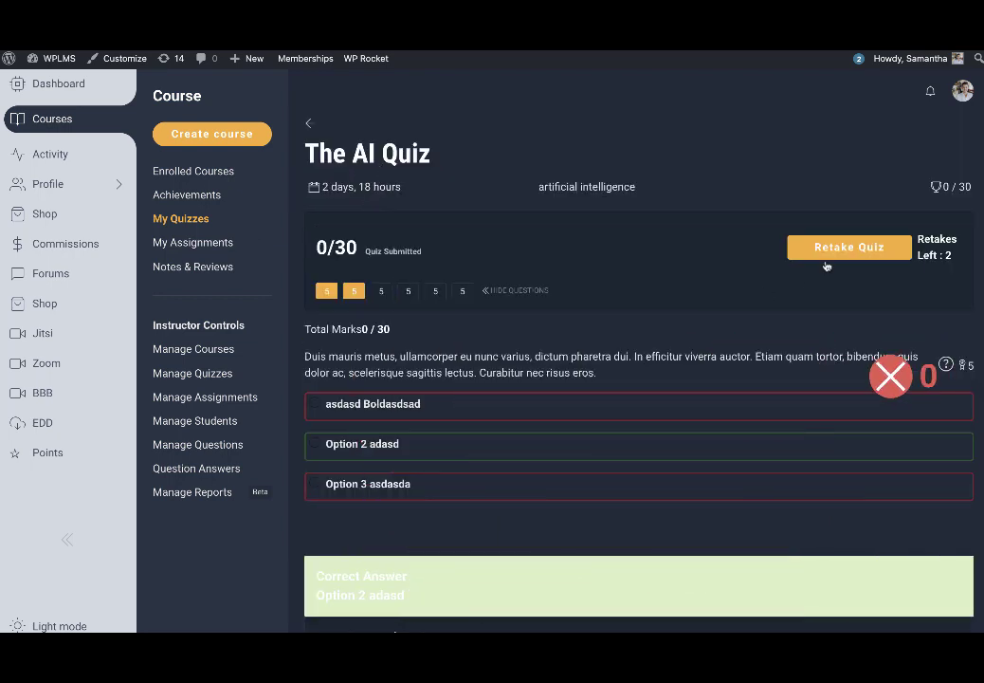
{"action": "left_click", "coordinate": [815, 249]}
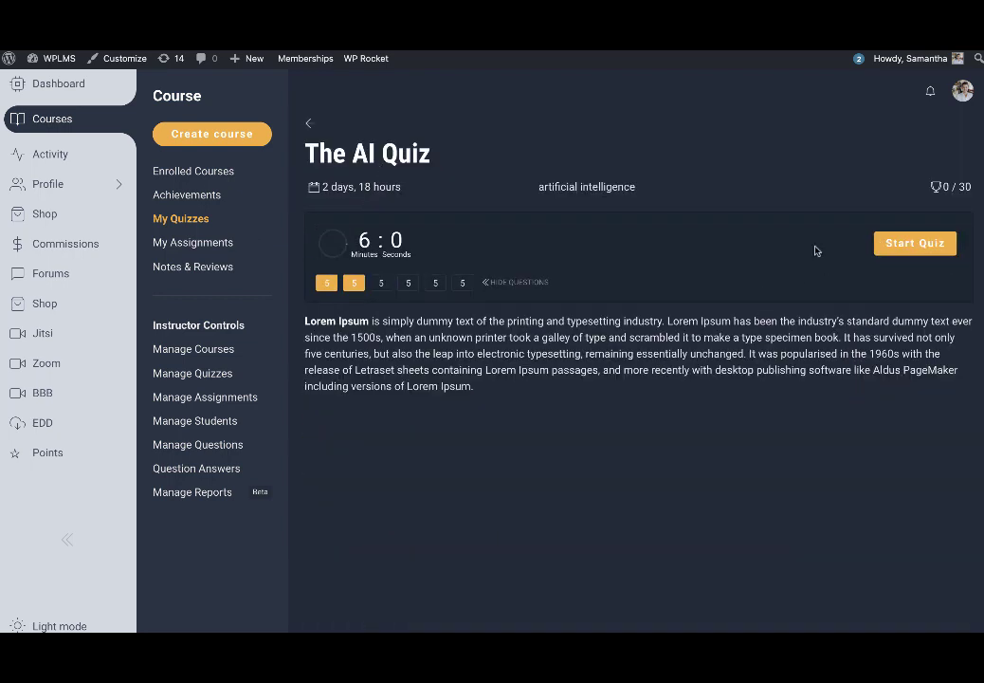
{"action": "left_click", "coordinate": [906, 249]}
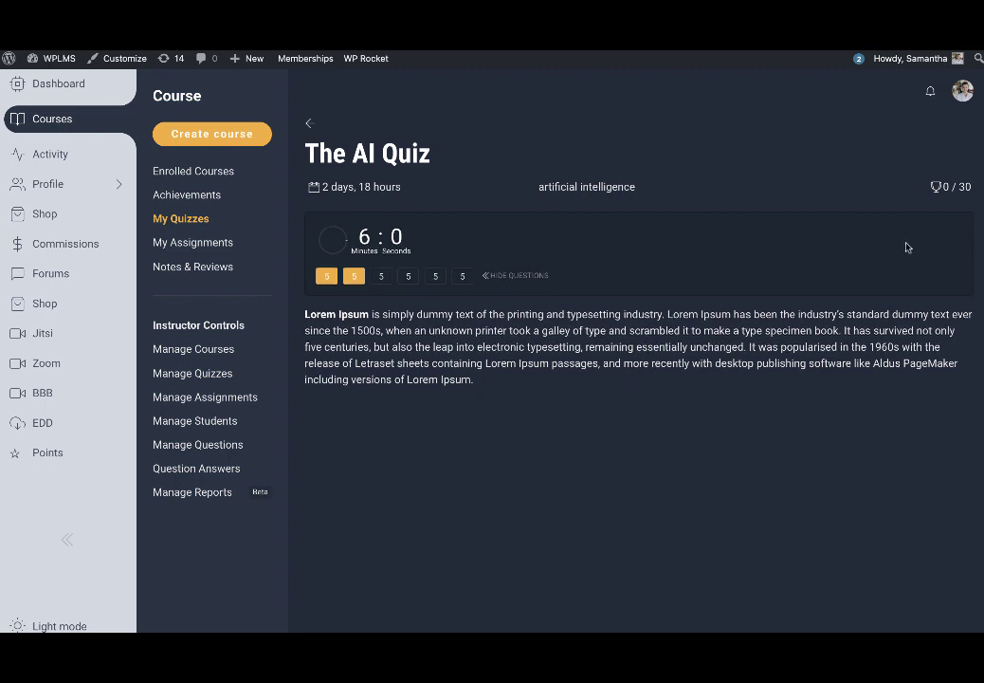
{"action": "left_click", "coordinate": [893, 274]}
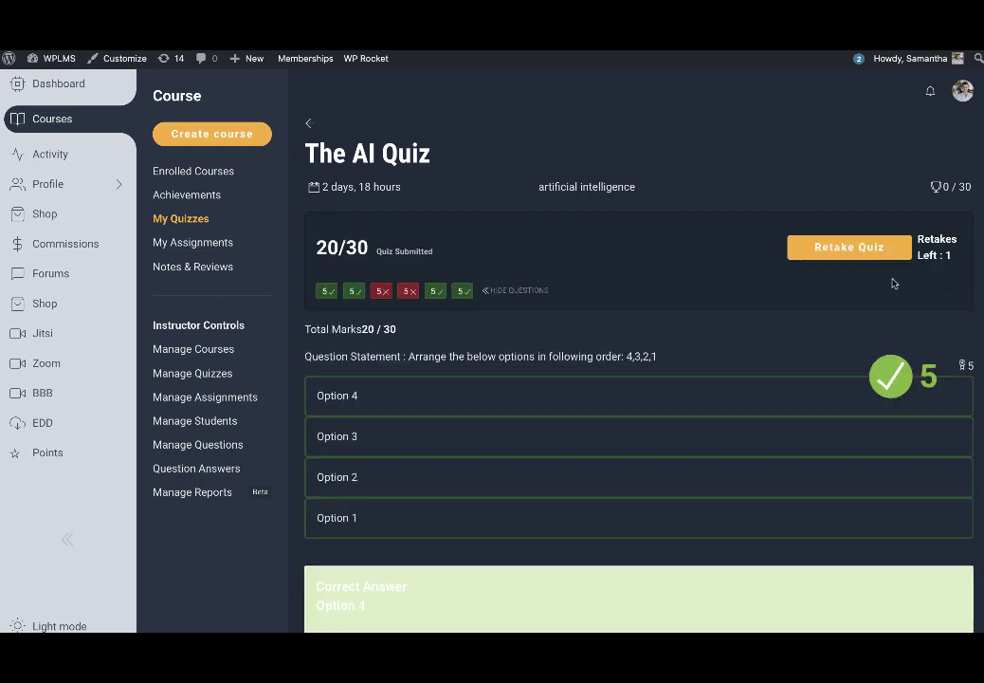
{"action": "left_click", "coordinate": [47, 452]}
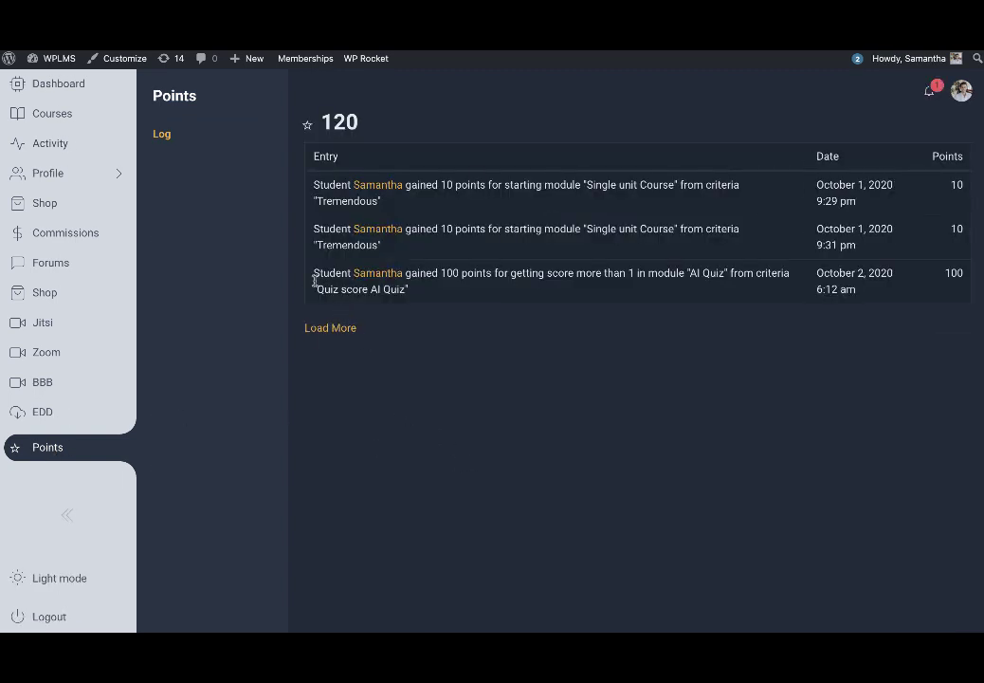
{"action": "left_click_drag", "start_coordinate": [312, 273], "coordinate": [414, 305]}
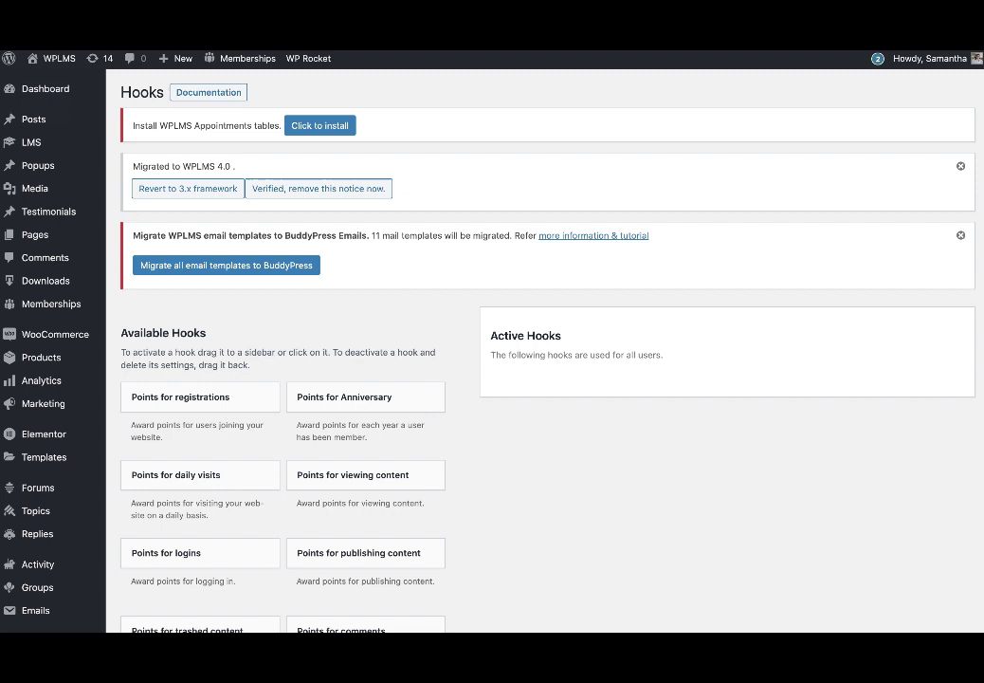
{"action": "mouse_move", "coordinate": [57, 144]}
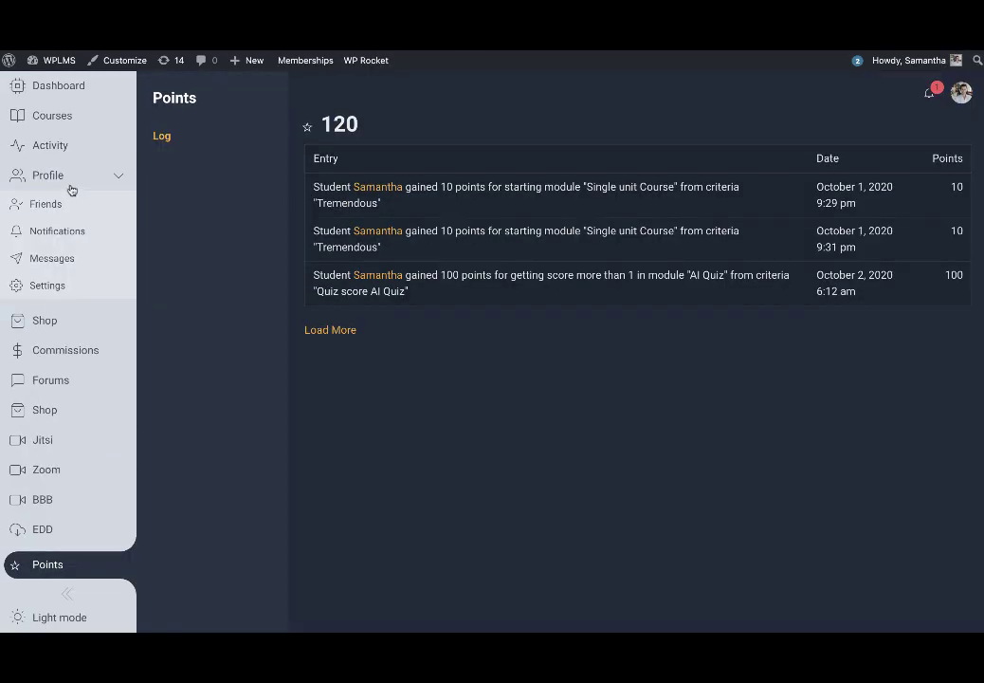
Price the Software training reloaded course at 10 MyCred Points and publish it
{"action": "left_click", "coordinate": [54, 115]}
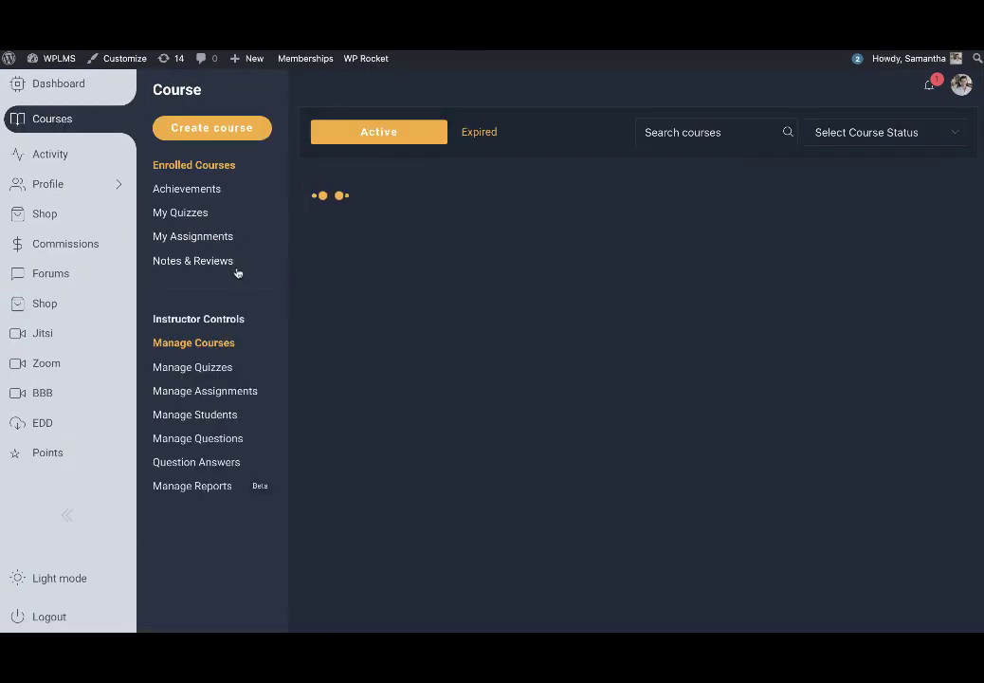
{"action": "left_click", "coordinate": [192, 347]}
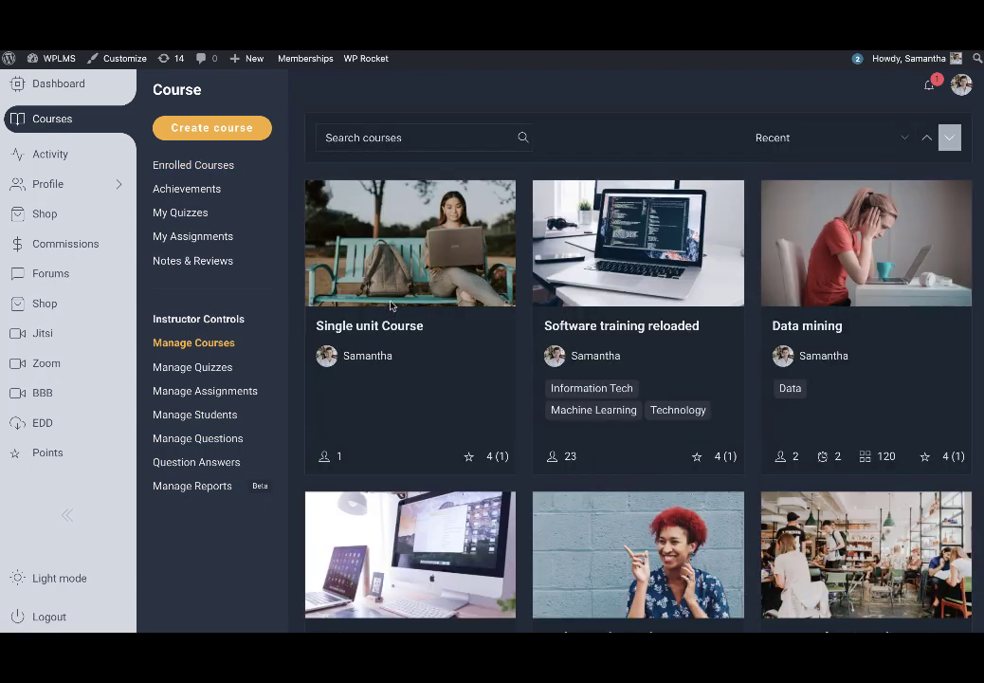
{"action": "left_click", "coordinate": [630, 289]}
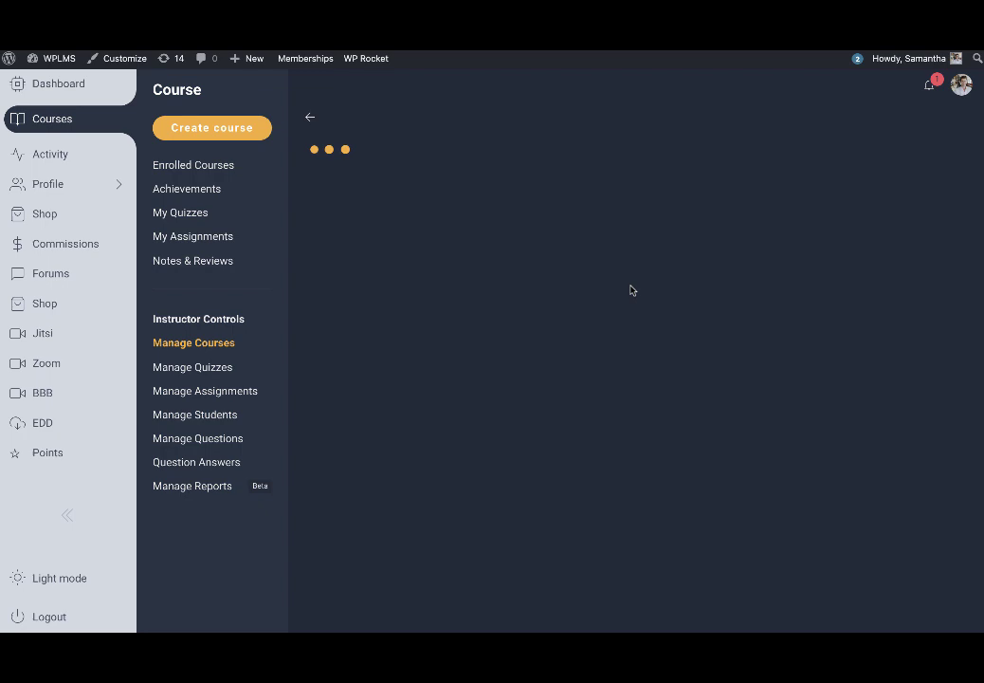
{"action": "left_click", "coordinate": [898, 207]}
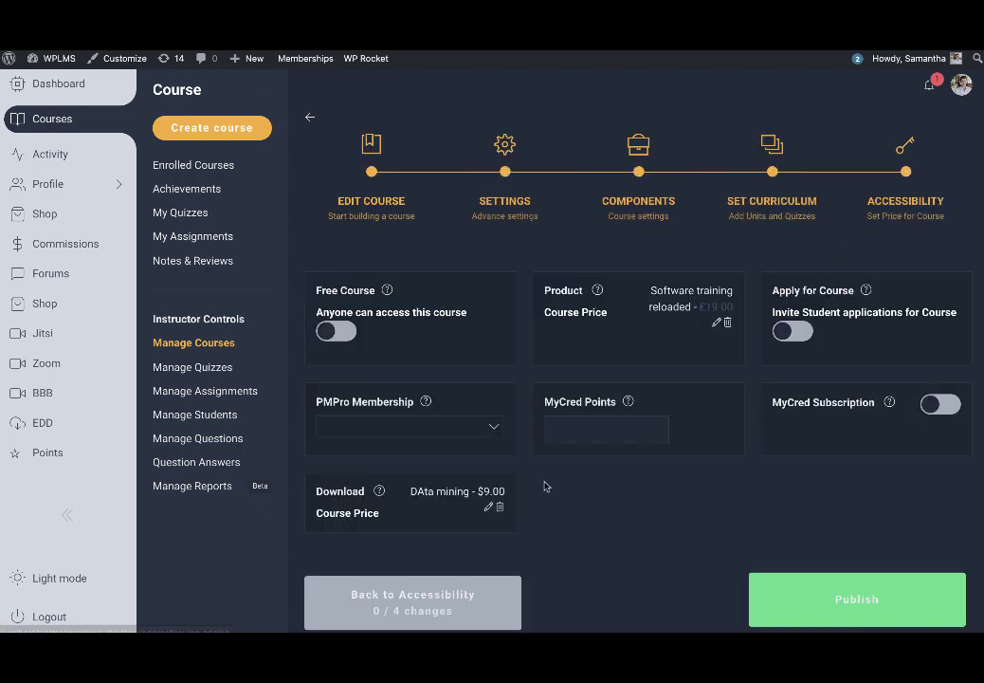
{"action": "left_click", "coordinate": [573, 431]}
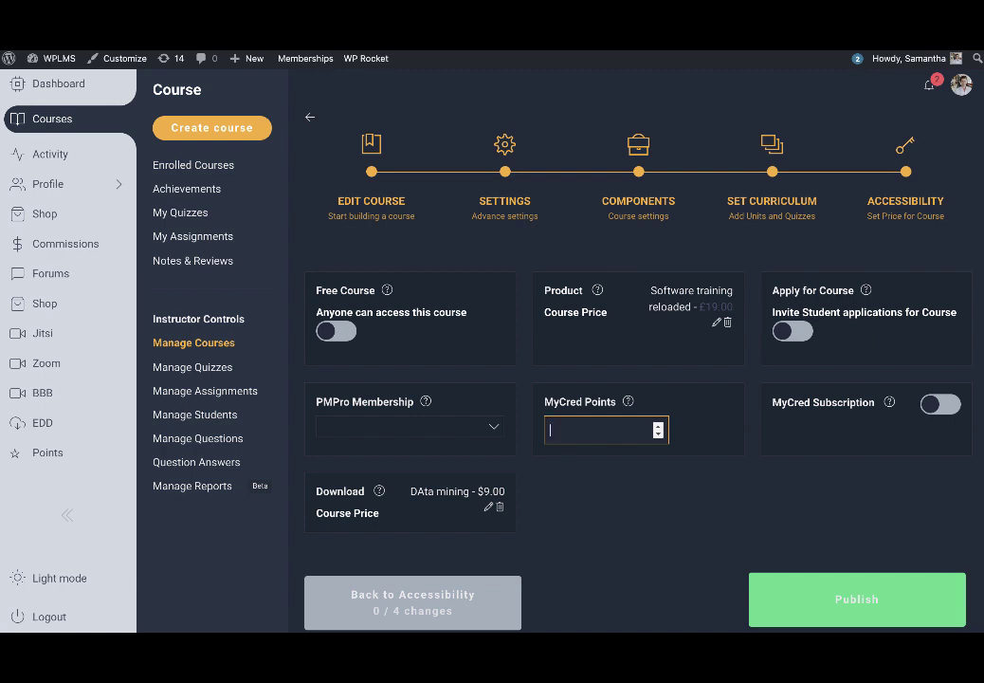
{"action": "type", "text": "10"}
{"action": "left_click", "coordinate": [865, 606]}
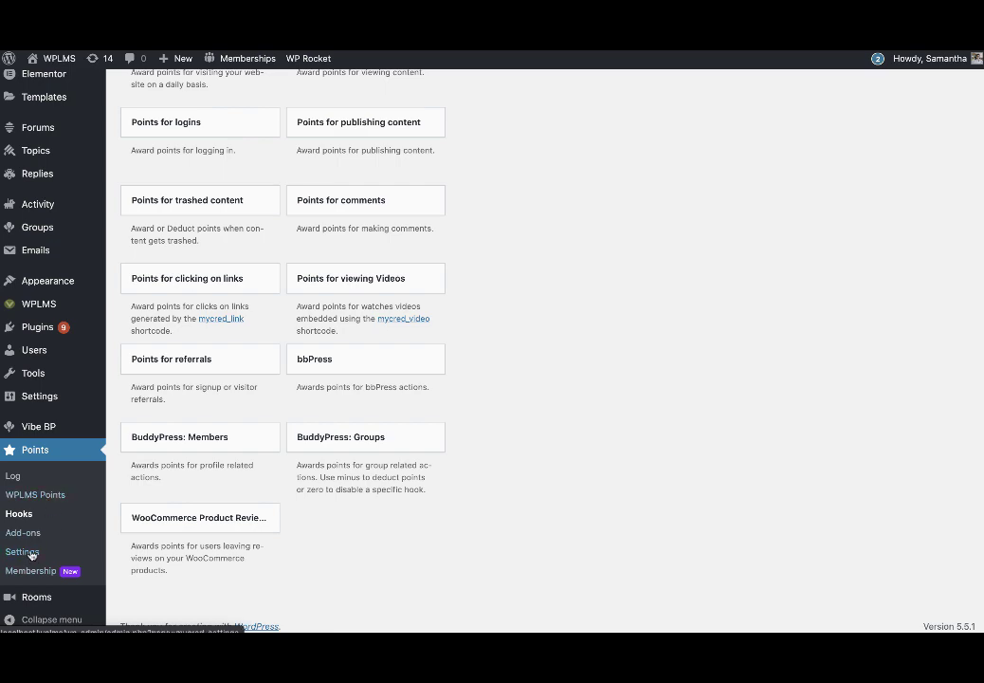
Set the myCRED point prefix to 'Points', save the settings, and copy the course page link
{"action": "left_click", "coordinate": [23, 553]}
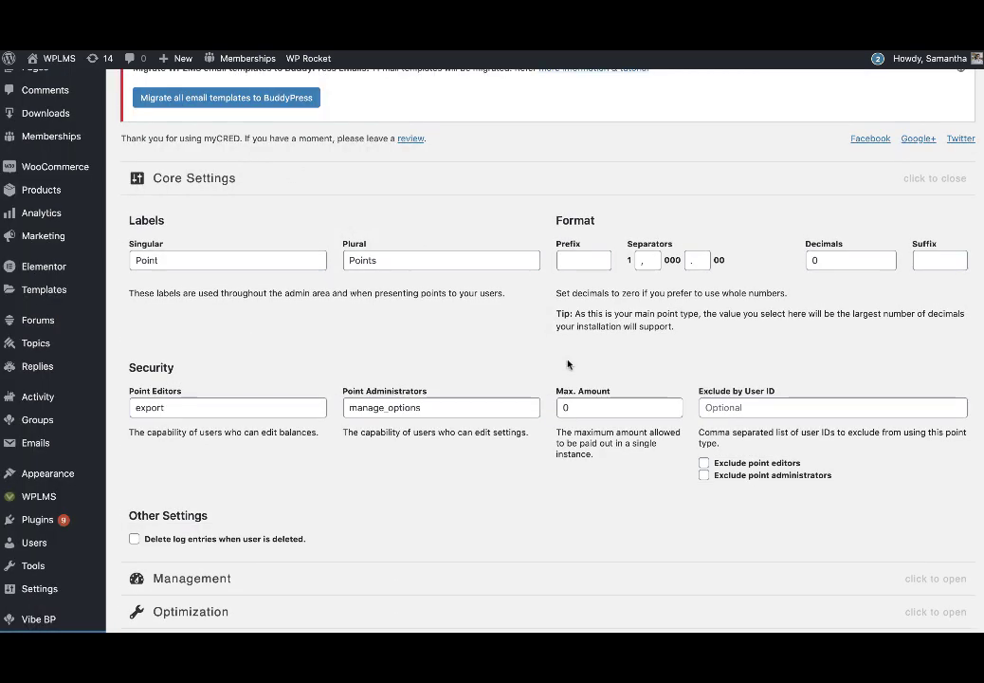
{"action": "left_click", "coordinate": [584, 262]}
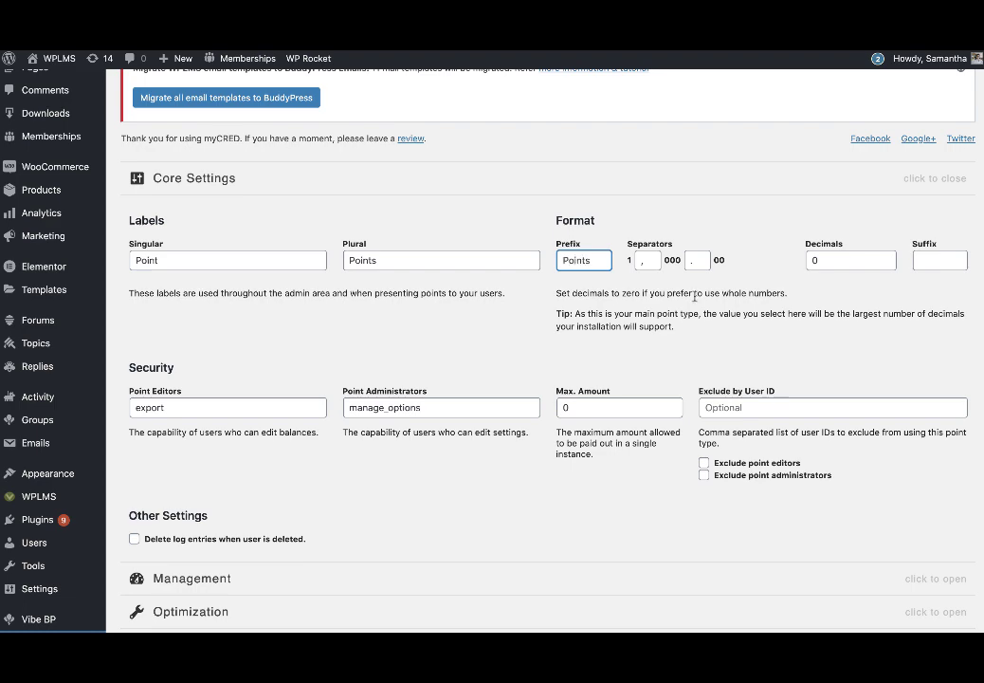
{"action": "scroll", "coordinate": [725, 385], "scroll_direction": "down", "scroll_amount": 3}
{"action": "left_click", "coordinate": [163, 564]}
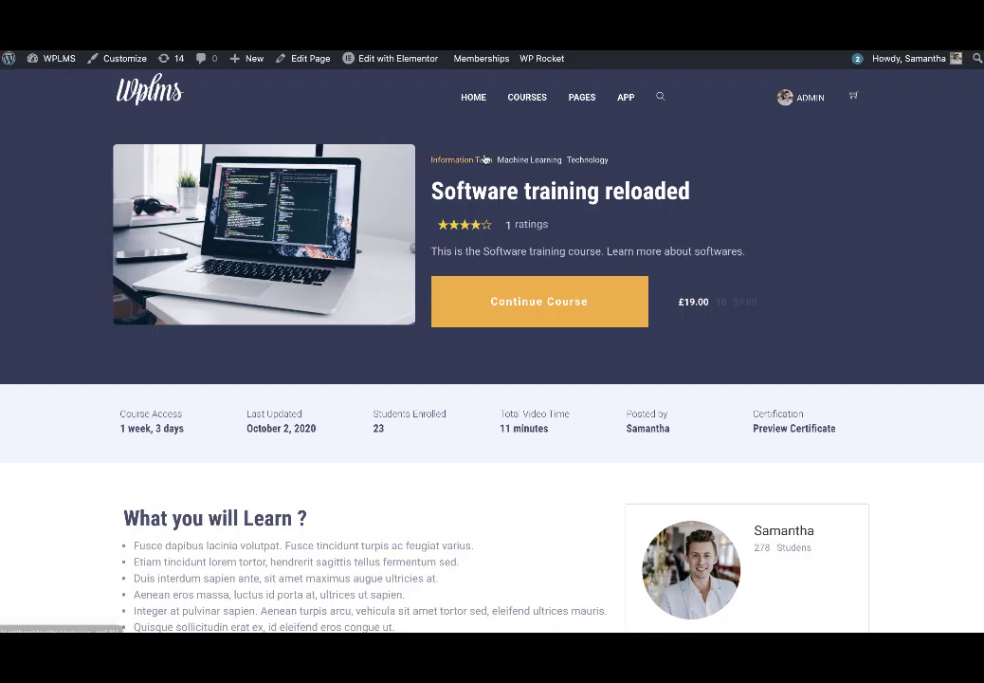
{"action": "right_click", "coordinate": [486, 152]}
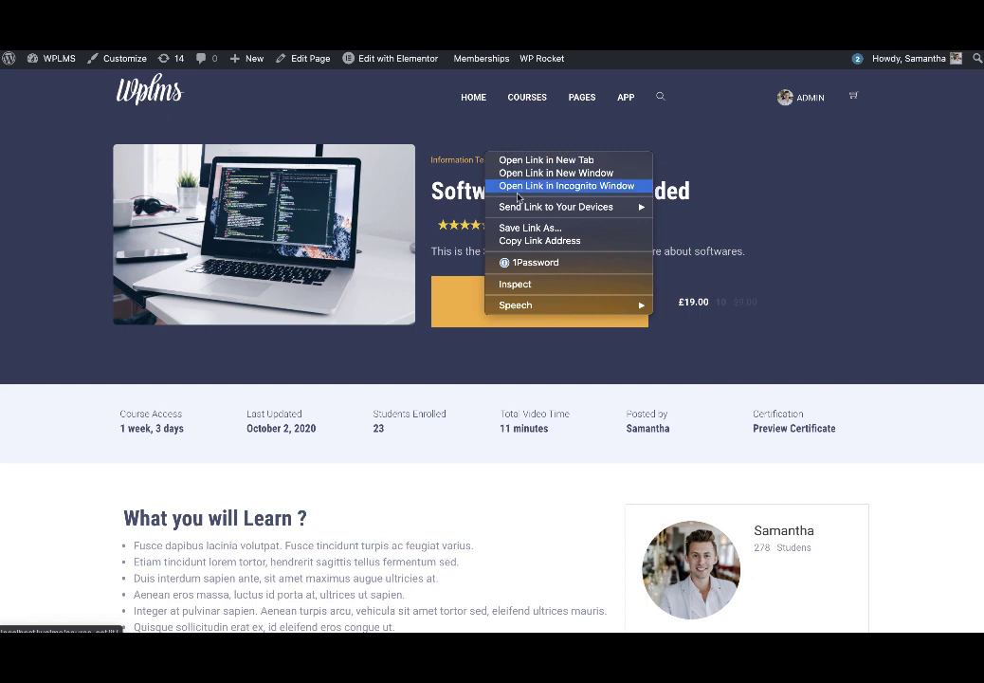
As the student, buy 'Software training reloaded' for 10 points, retrying after the not-enough-balance alert
{"action": "left_click", "coordinate": [512, 242]}
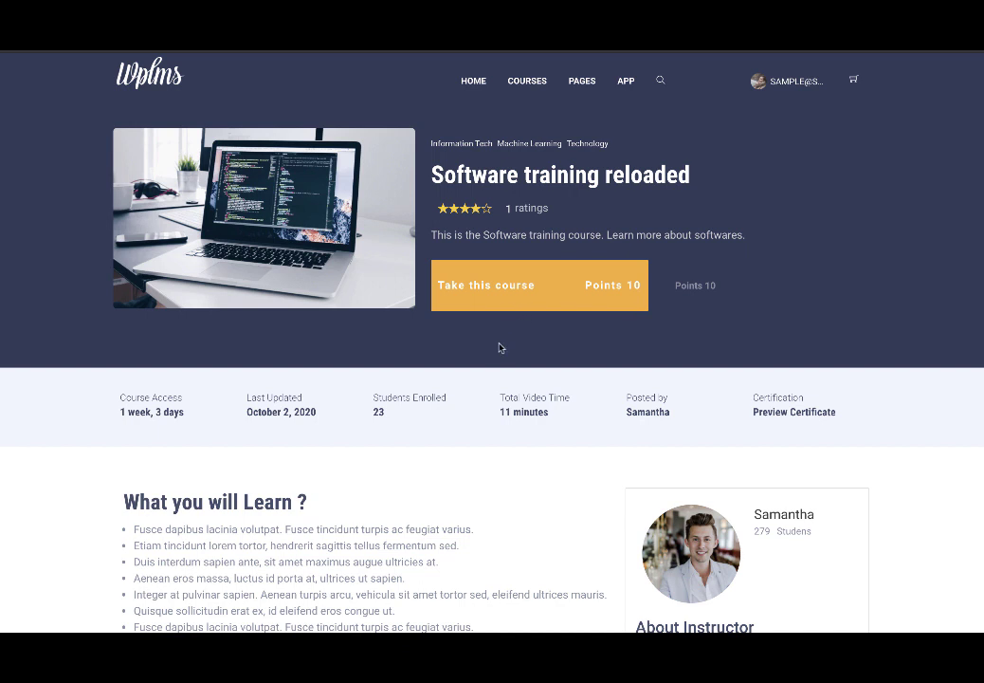
{"action": "left_click", "coordinate": [486, 290]}
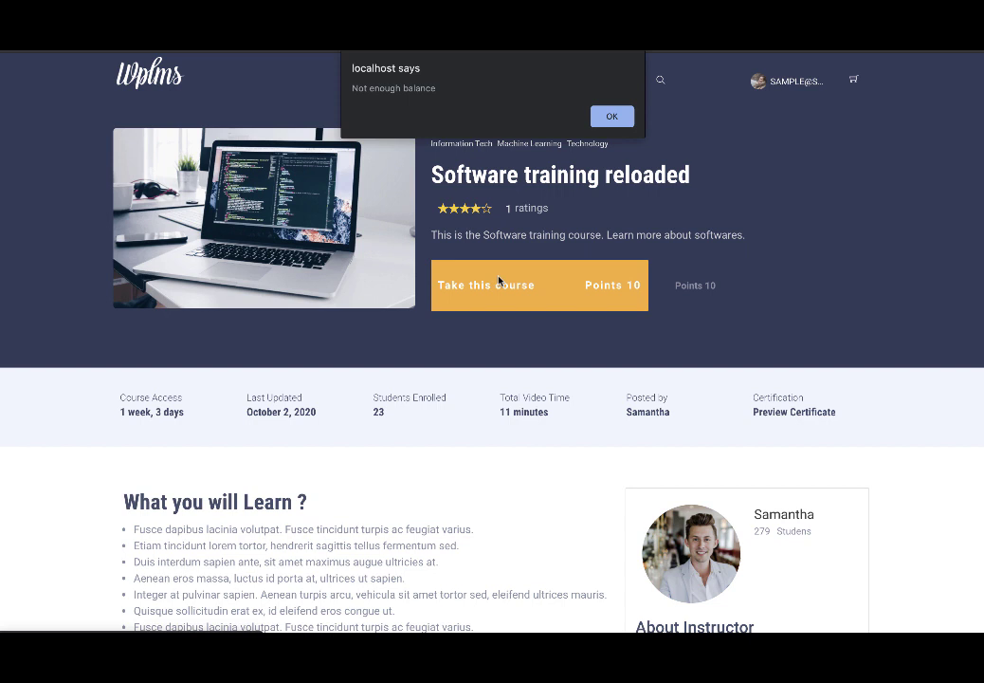
{"action": "left_click", "coordinate": [612, 116]}
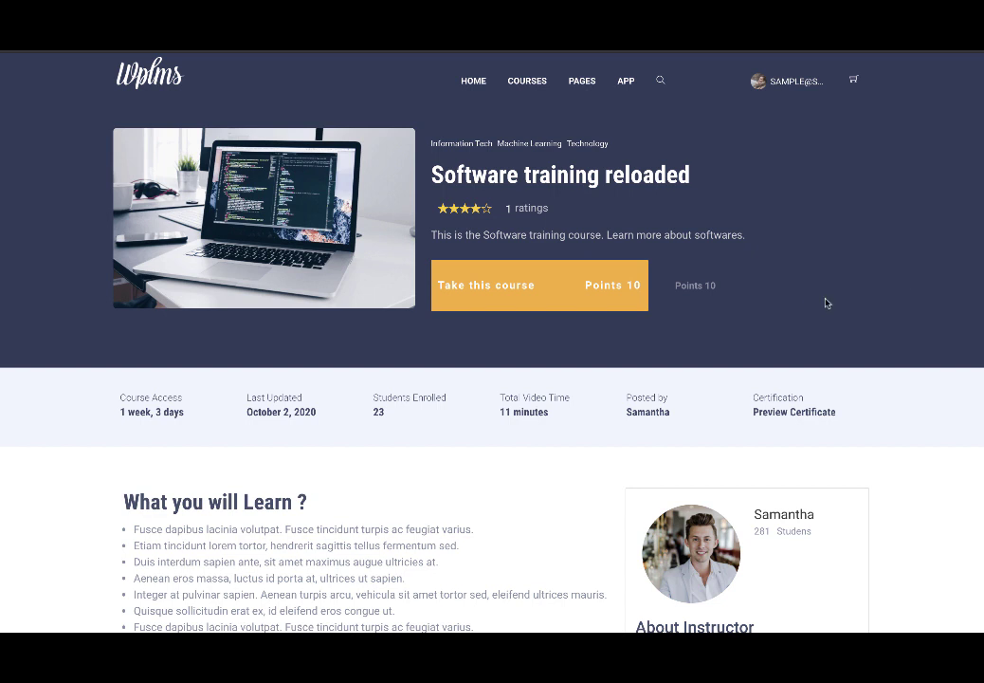
{"action": "left_click", "coordinate": [491, 290]}
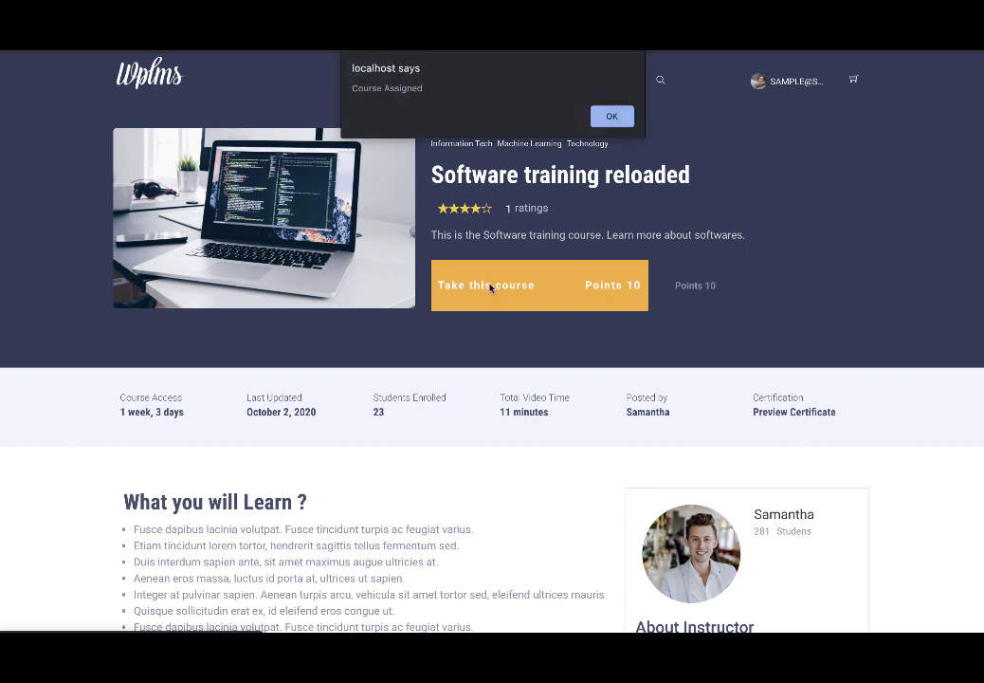
{"action": "key", "text": "Return"}
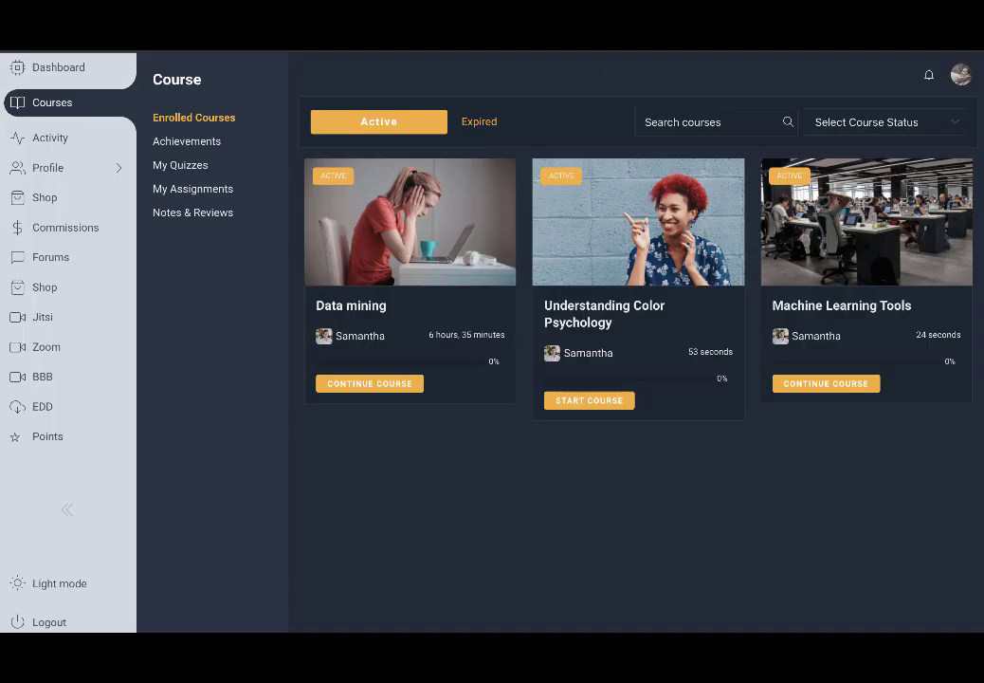
Verify the course is enrolled and the Points log shows a -10 subscription entry with 0 balance
{"action": "left_click", "coordinate": [185, 141]}
{"action": "left_click", "coordinate": [193, 119]}
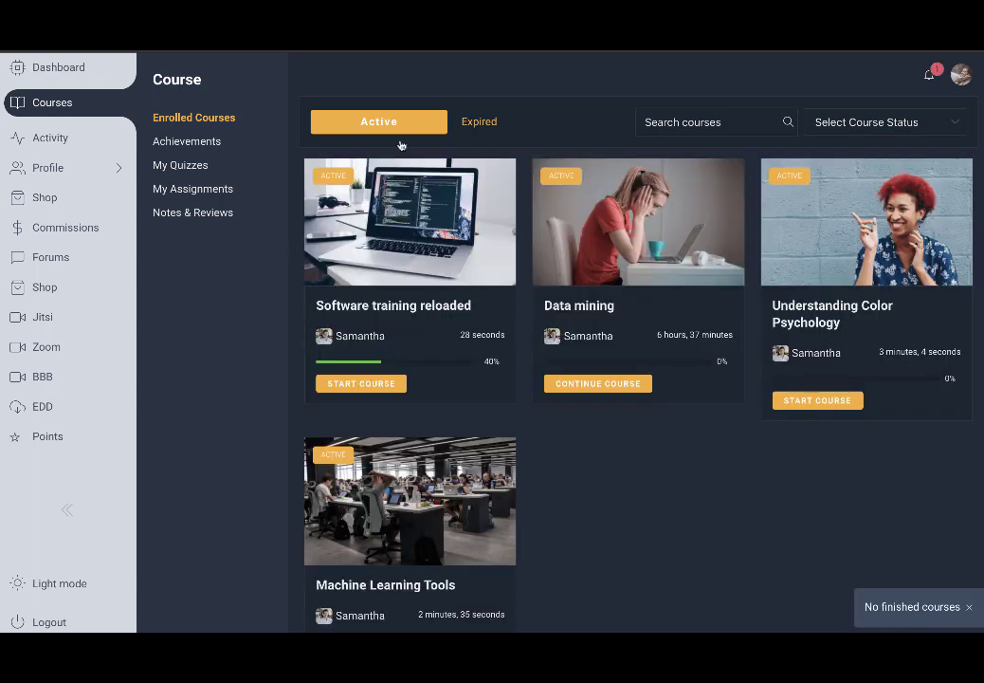
{"action": "left_click", "coordinate": [47, 438]}
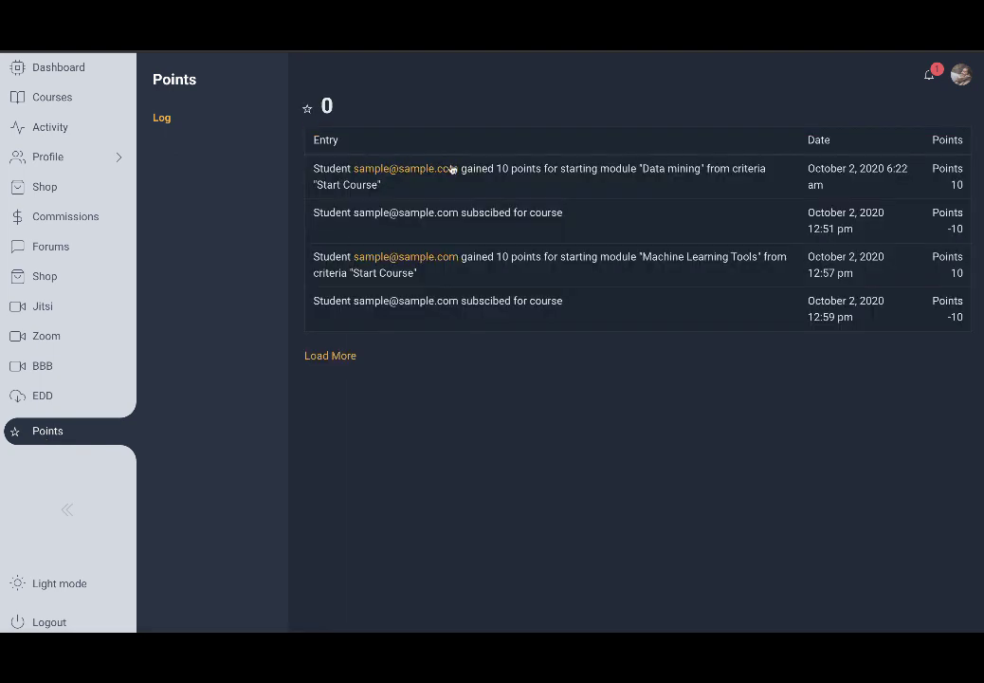
{"action": "left_click_drag", "start_coordinate": [347, 301], "coordinate": [567, 303]}
{"action": "left_click", "coordinate": [562, 301]}
{"action": "left_click_drag", "start_coordinate": [933, 301], "coordinate": [958, 340]}
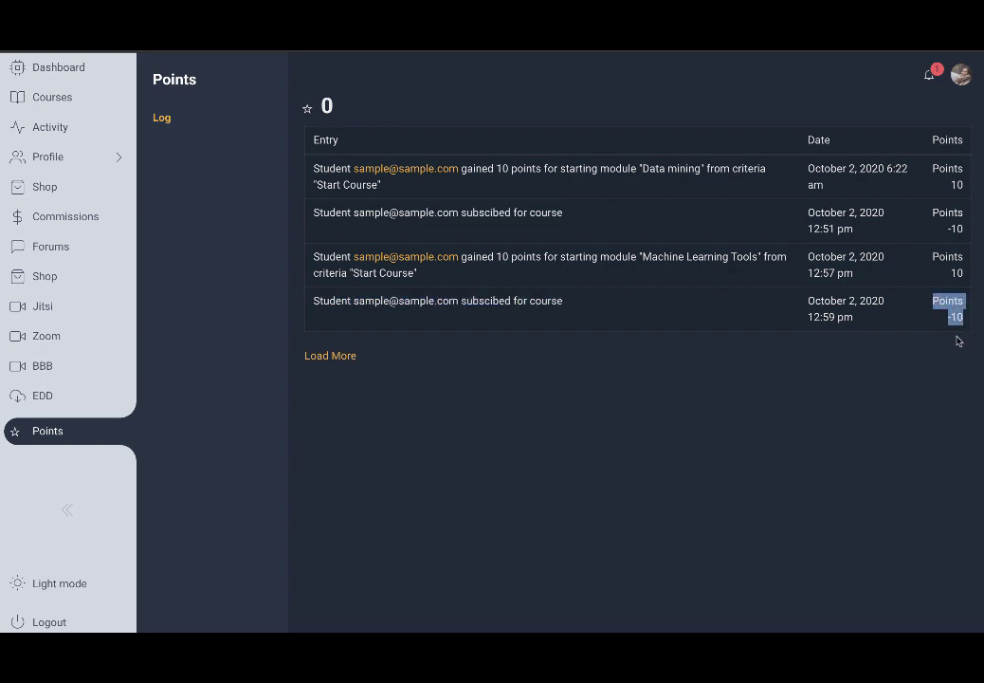
{"action": "left_click", "coordinate": [90, 97]}
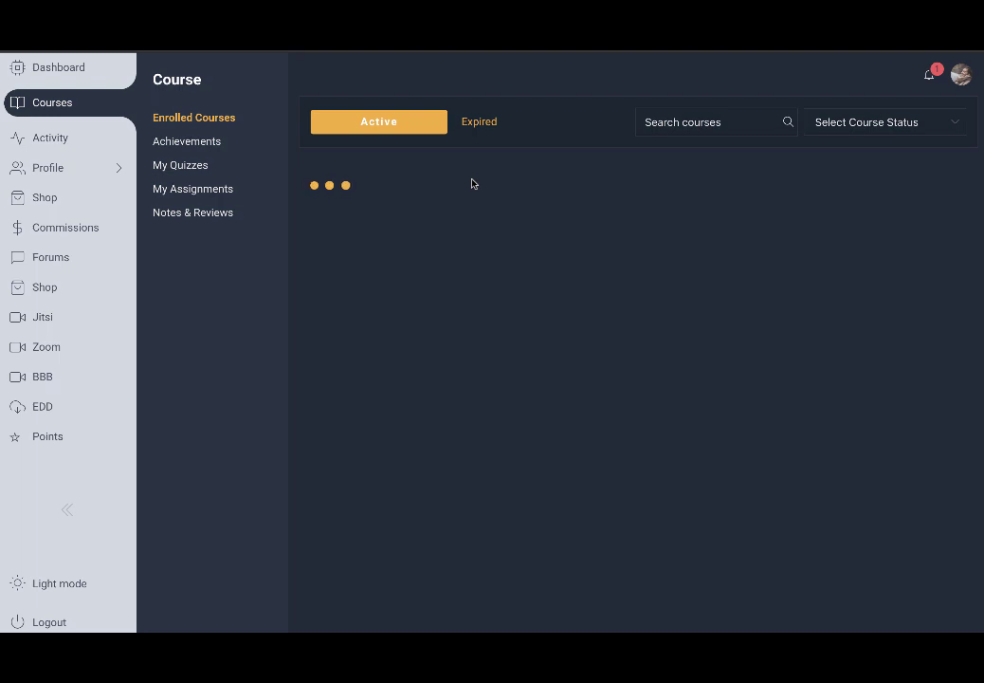